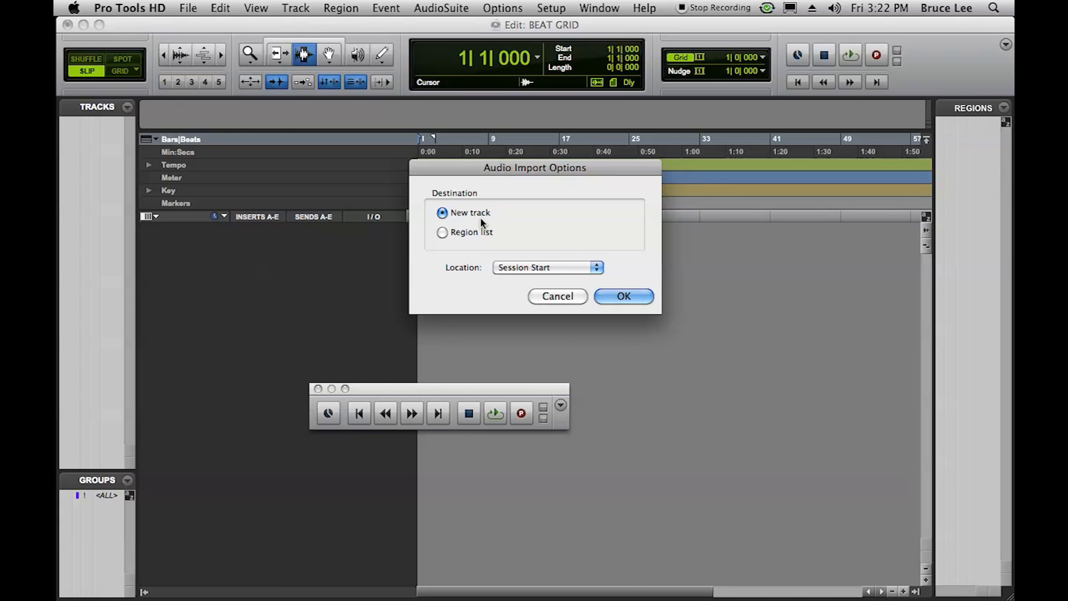
- Import the BEAT audio onto a new track at the session start and create a click track
click(602, 295)
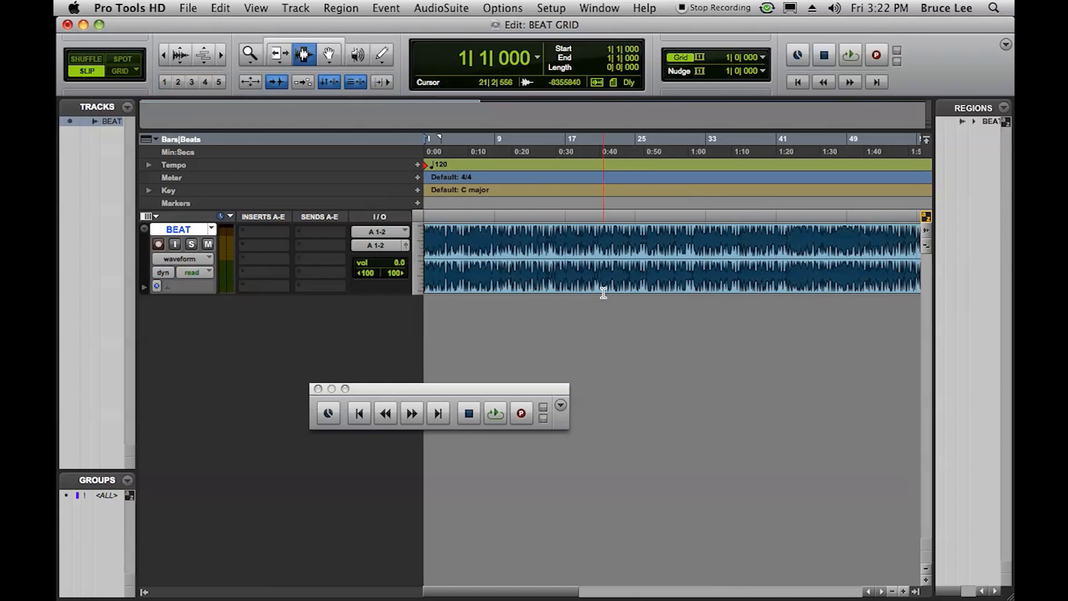
click(290, 9)
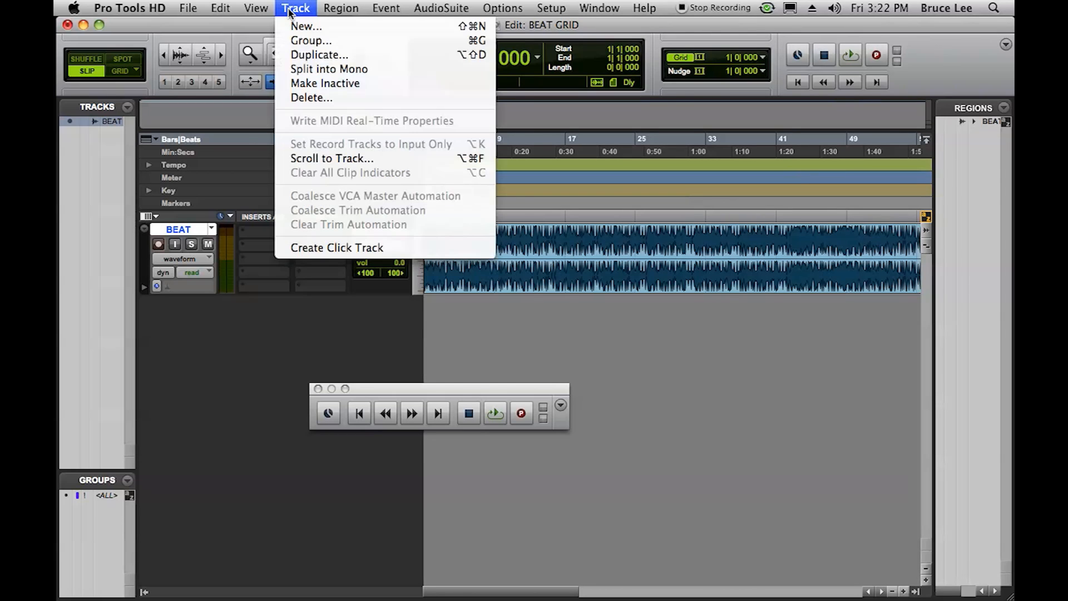
click(313, 246)
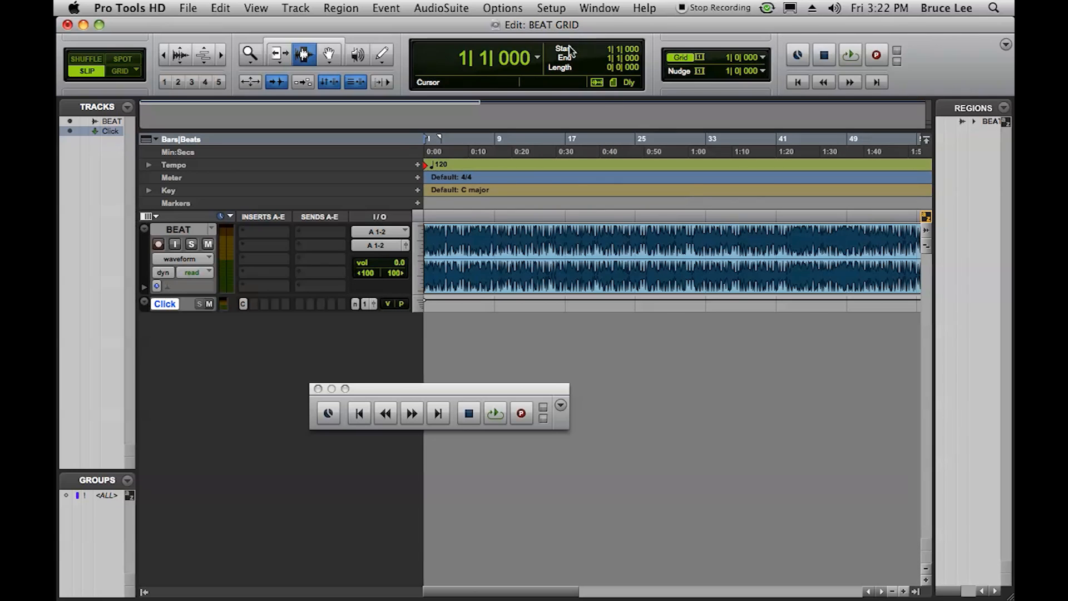
- Switch the main counter to Min:Secs and return it to Bars|Beats
click(538, 57)
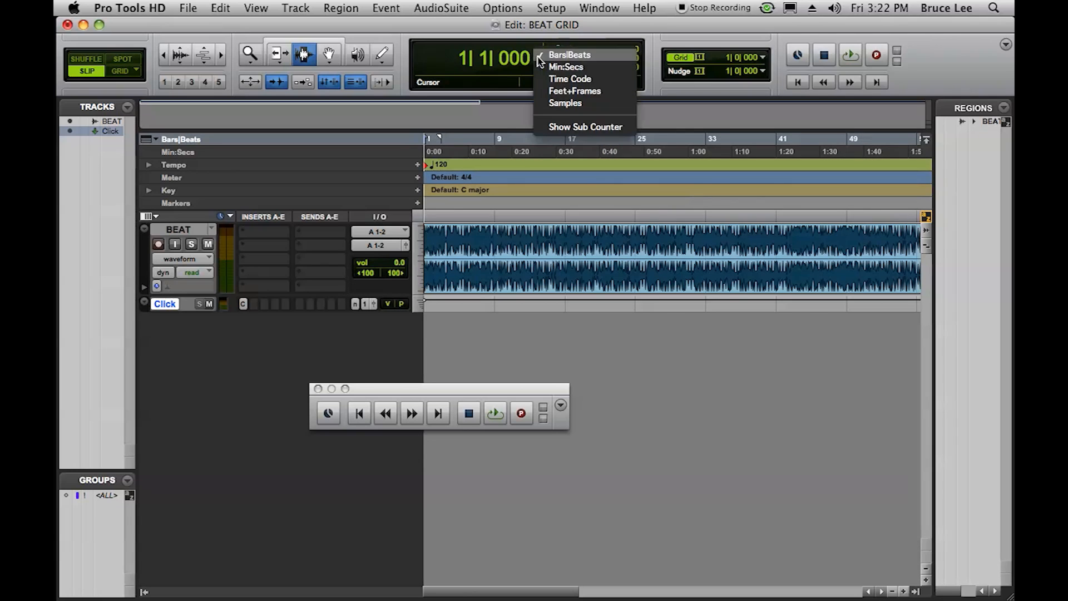
click(537, 64)
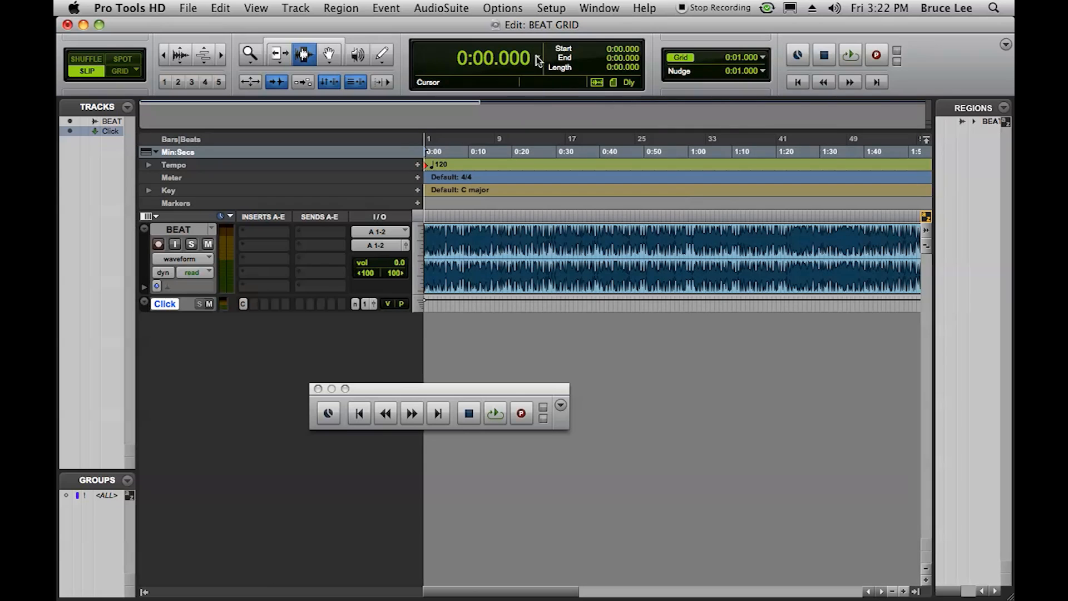
click(536, 56)
click(542, 43)
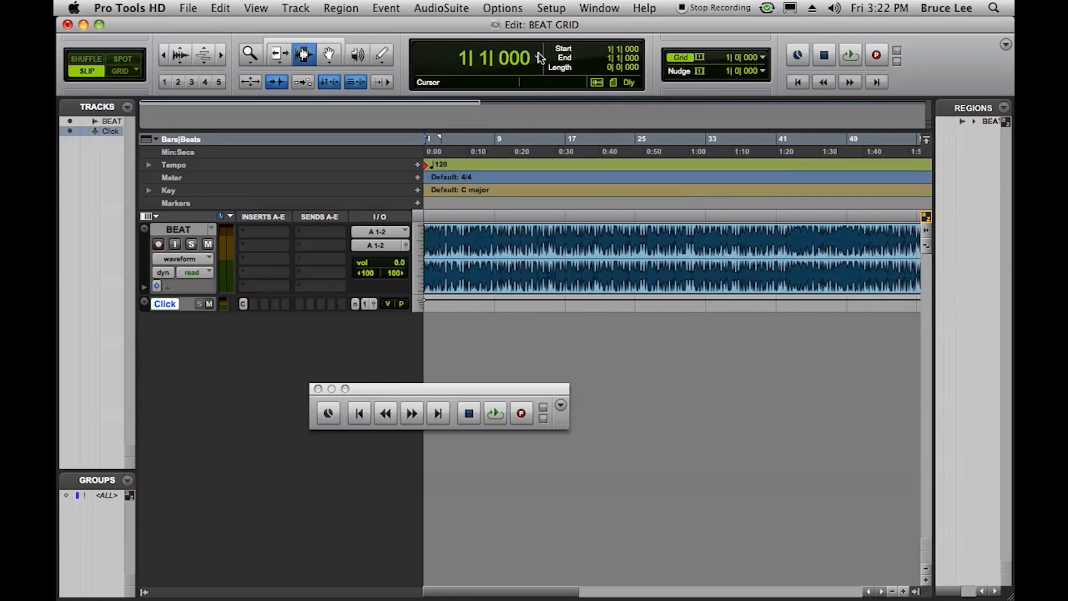
- Switch the grid value to a 1/2 note and return it to 1 bar
click(766, 57)
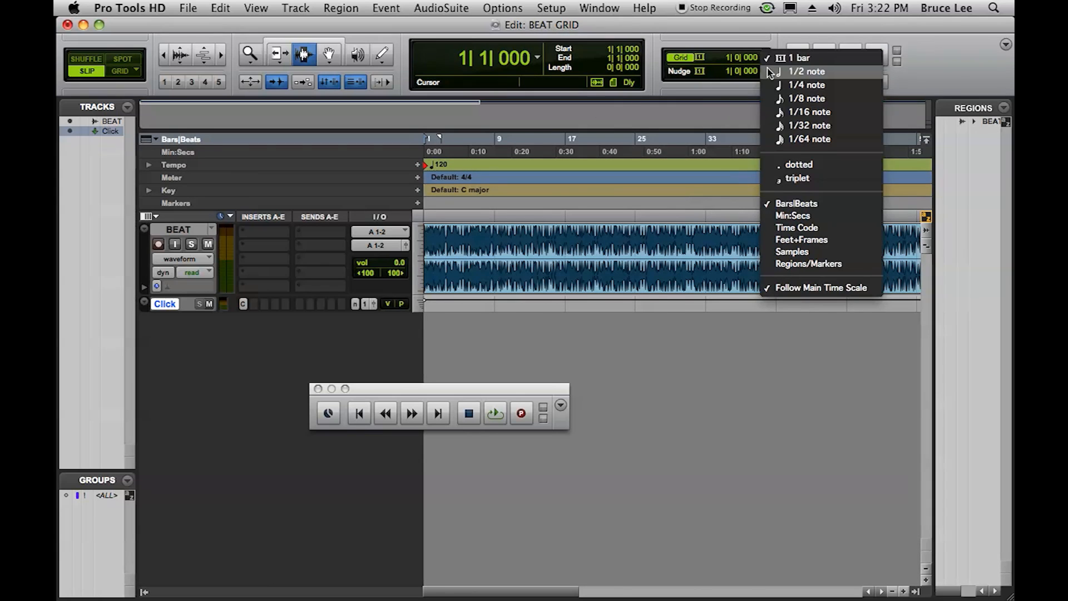
click(771, 71)
click(762, 58)
click(772, 48)
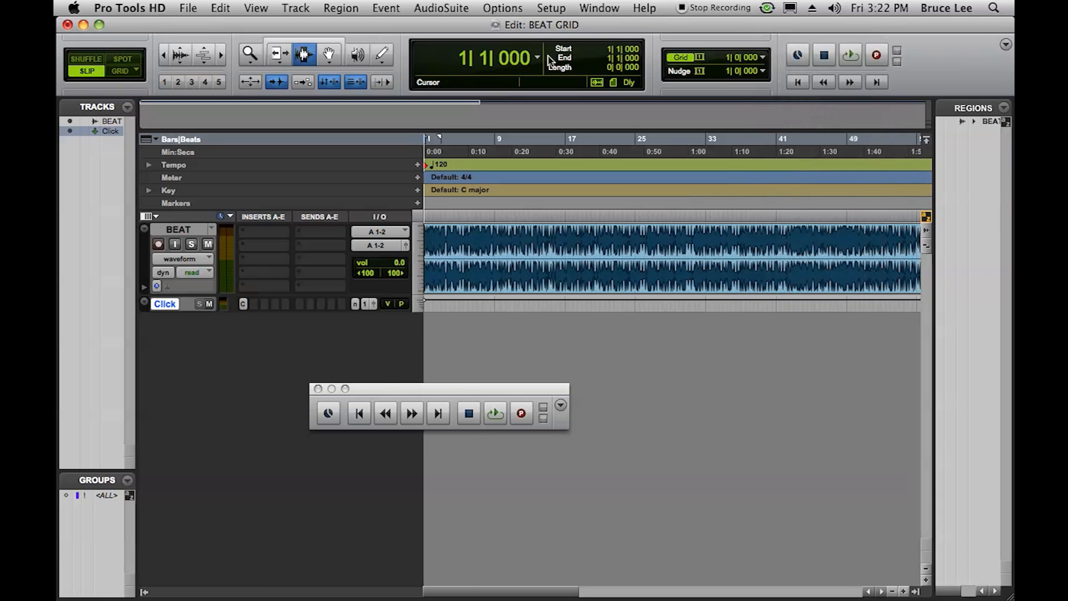
- Hide the Transport window and show it again
click(599, 8)
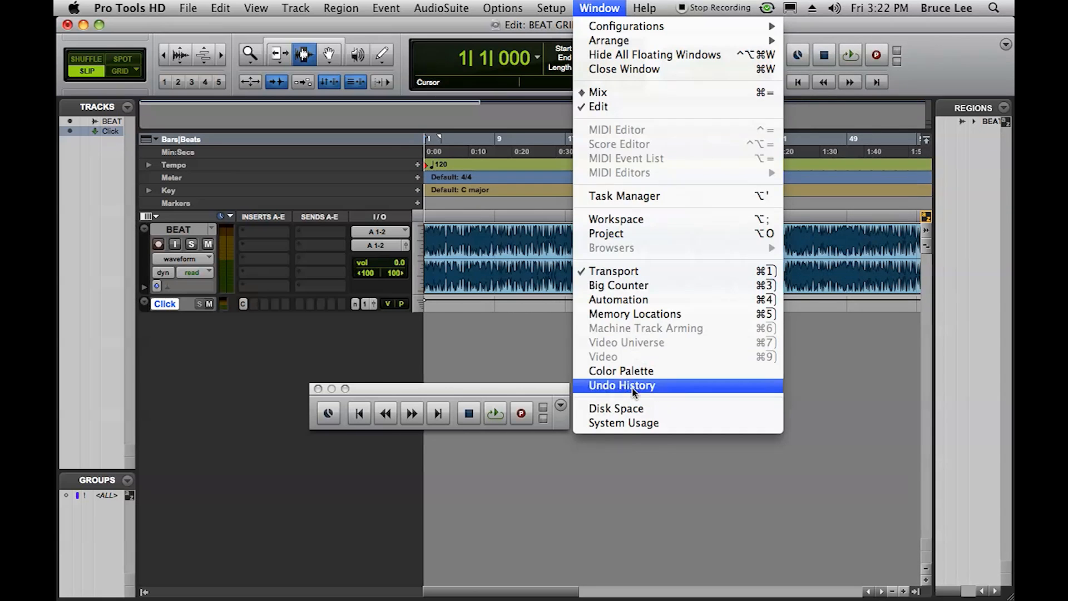
click(621, 275)
click(600, 7)
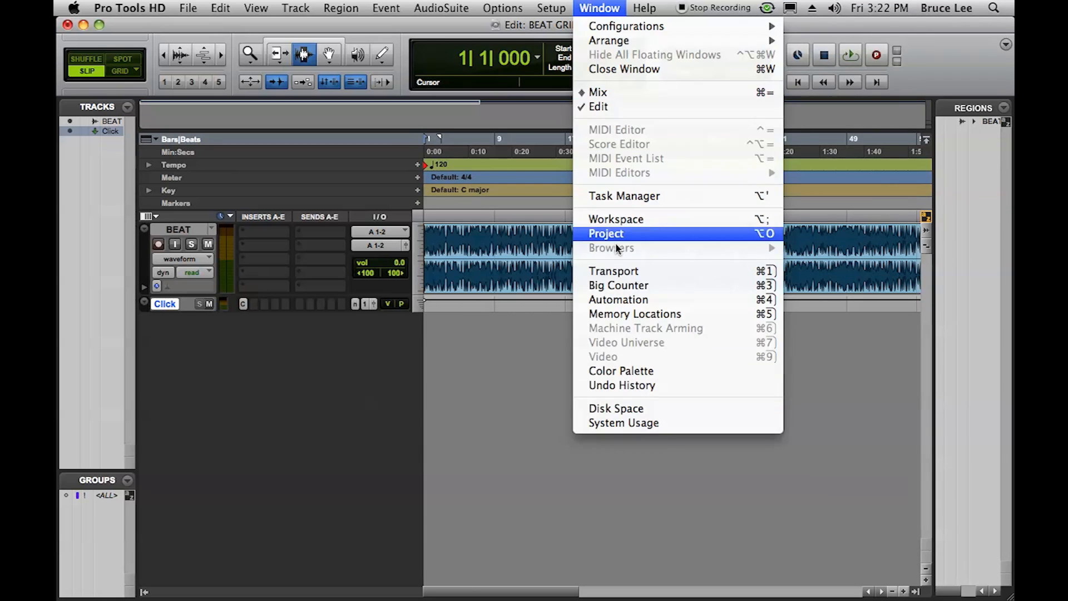
click(612, 272)
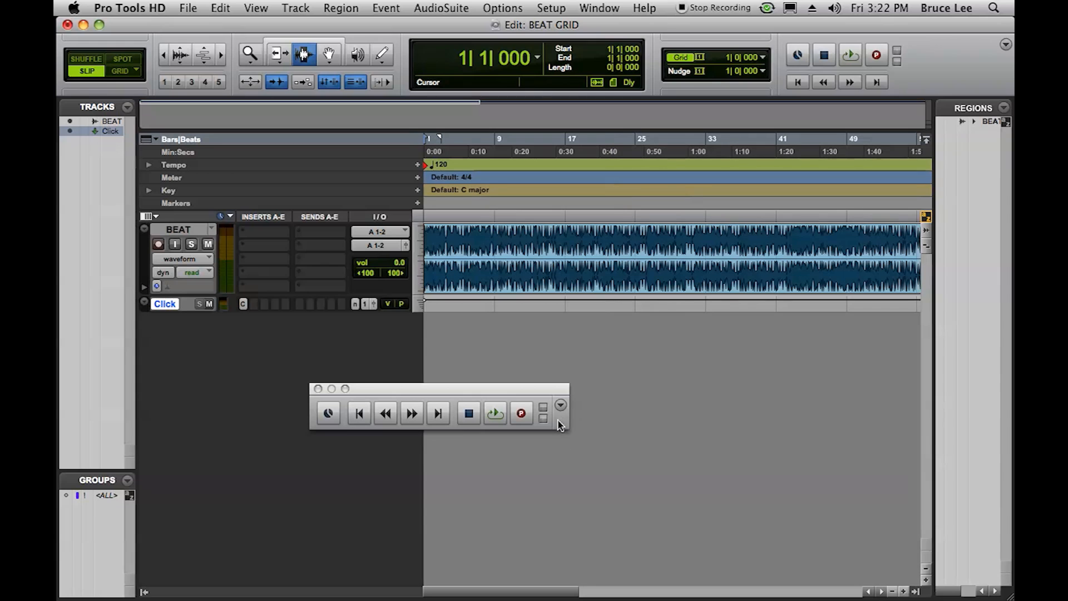
- Expand the Transport window to include the pre-roll and post-roll, counters, synchronization, and tempo and metronome controls
click(560, 405)
click(583, 494)
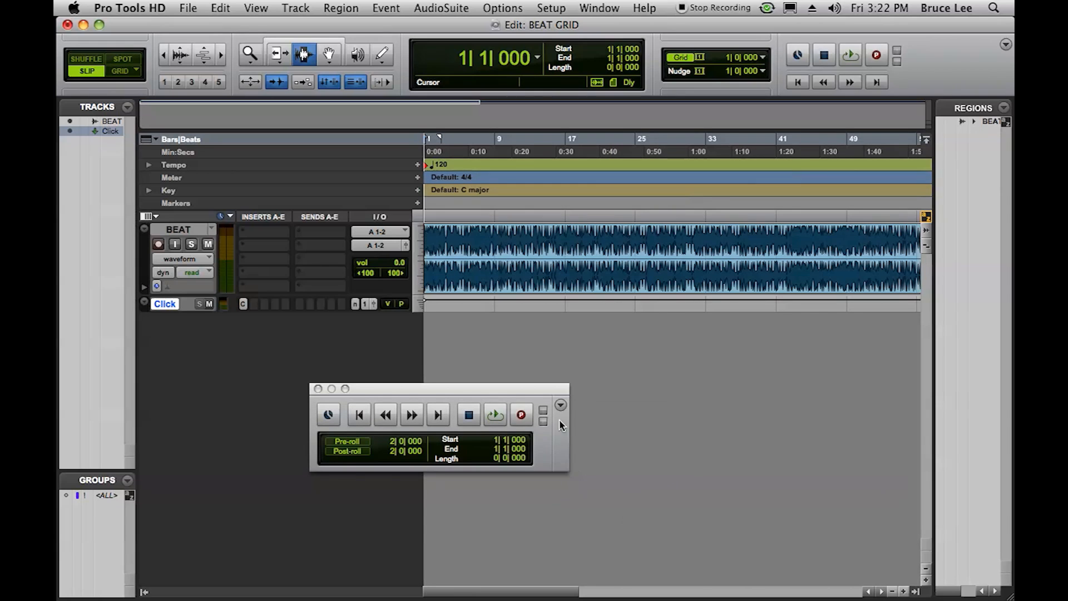
click(560, 405)
click(581, 467)
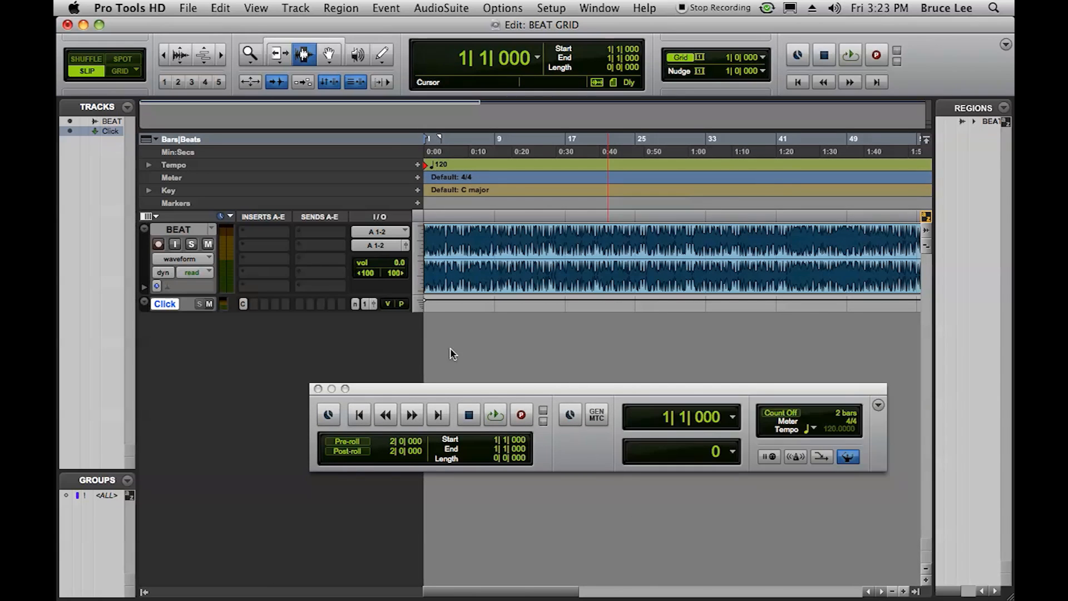
- Play the beat from the session start with the metronome enabled, and turn the metronome off again
click(804, 458)
click(496, 415)
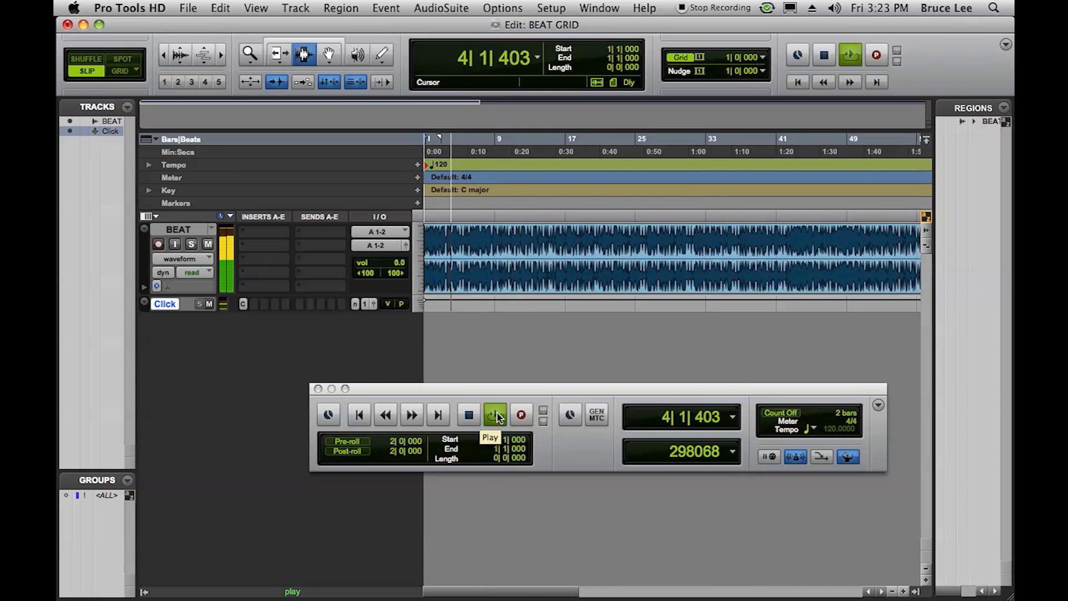
click(477, 415)
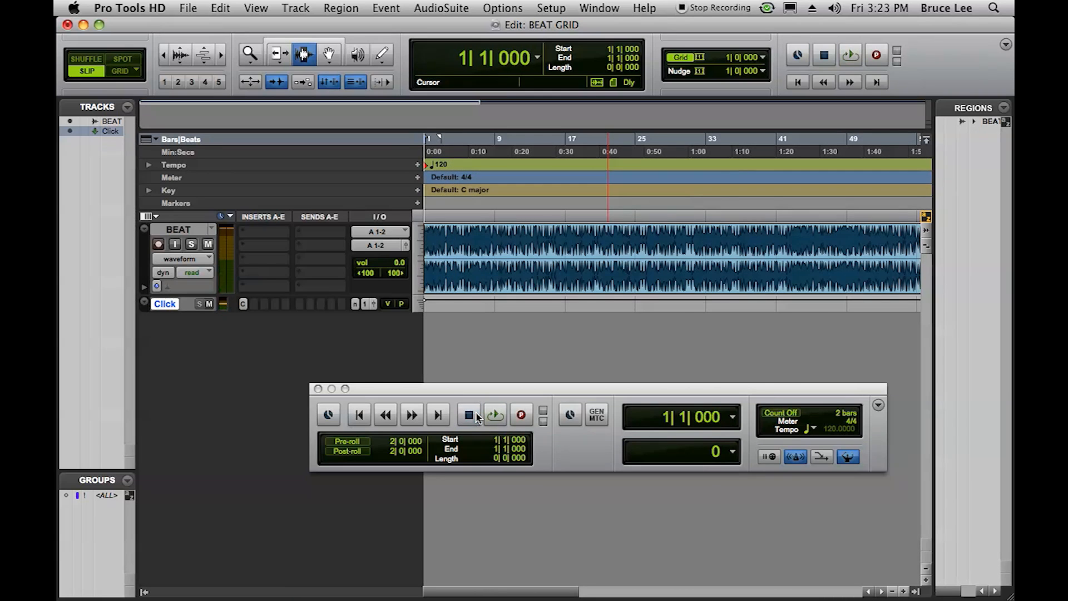
click(799, 457)
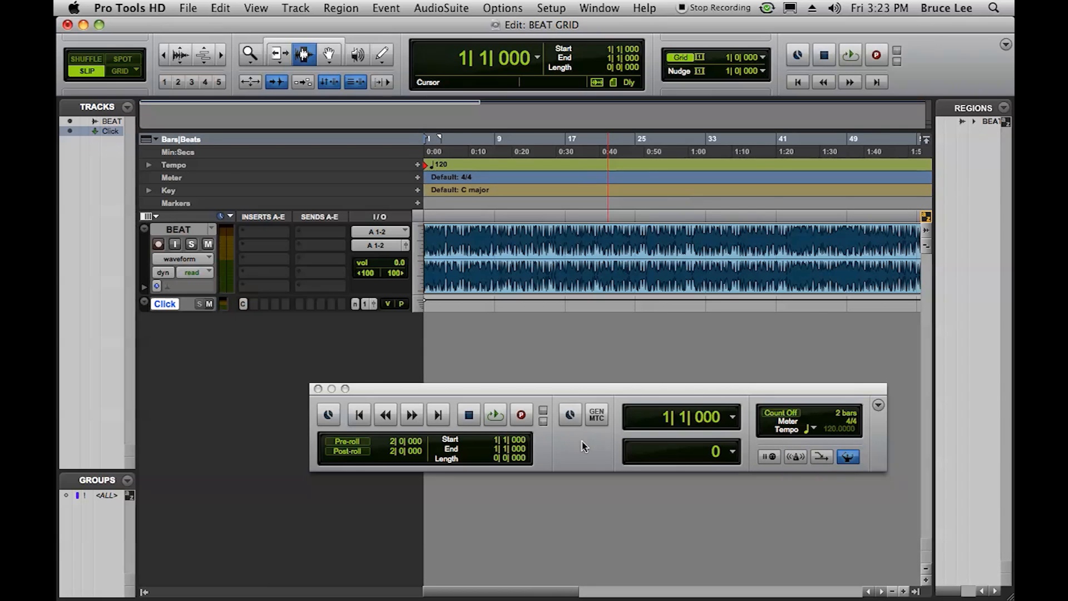
- Play the beat from the session start to find the downbeat where the loop should begin
click(220, 56)
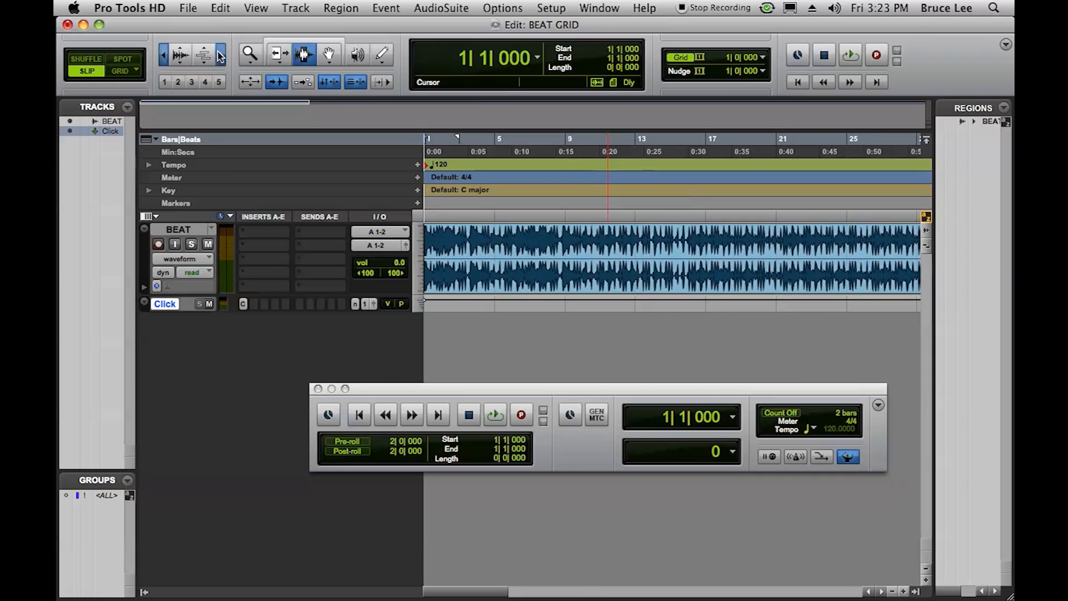
click(220, 55)
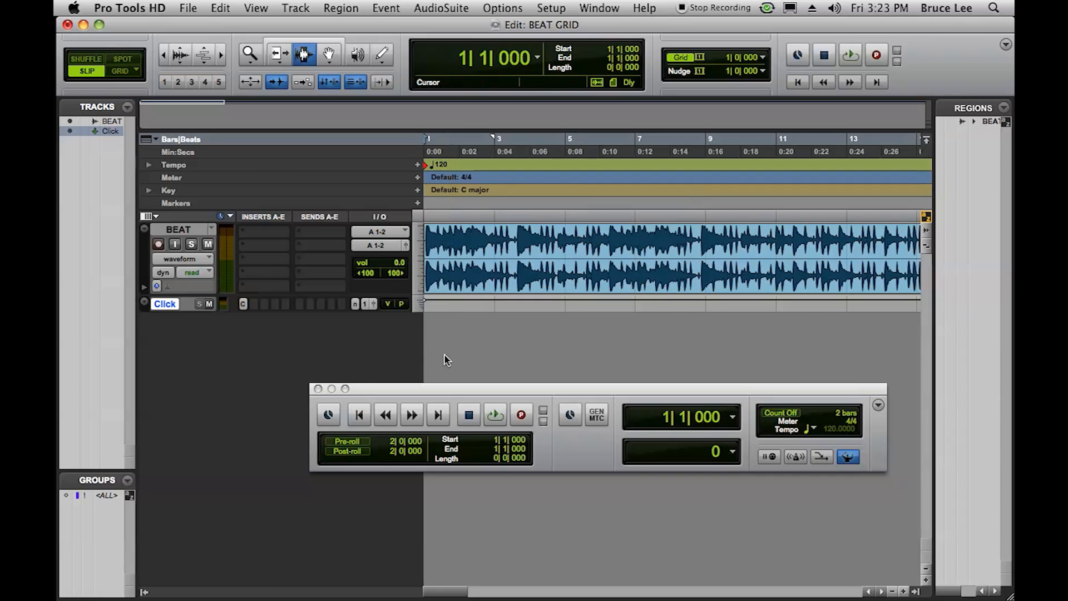
key(space)
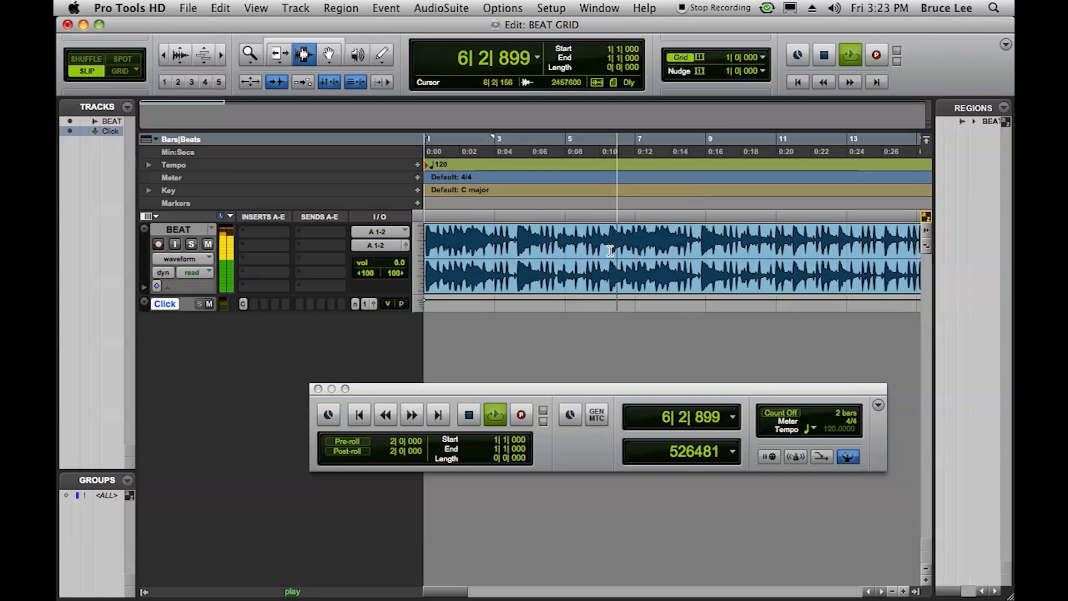
key(space)
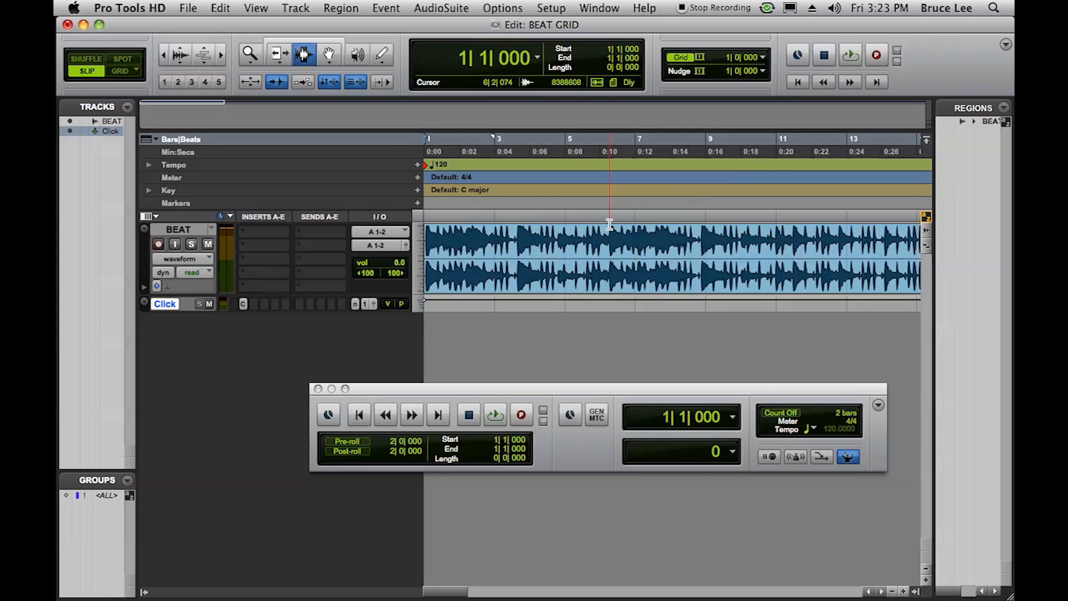
- Place the edit cursor just before the downbeat transient at 6|2|144 on the BEAT track and separate the region there
click(610, 223)
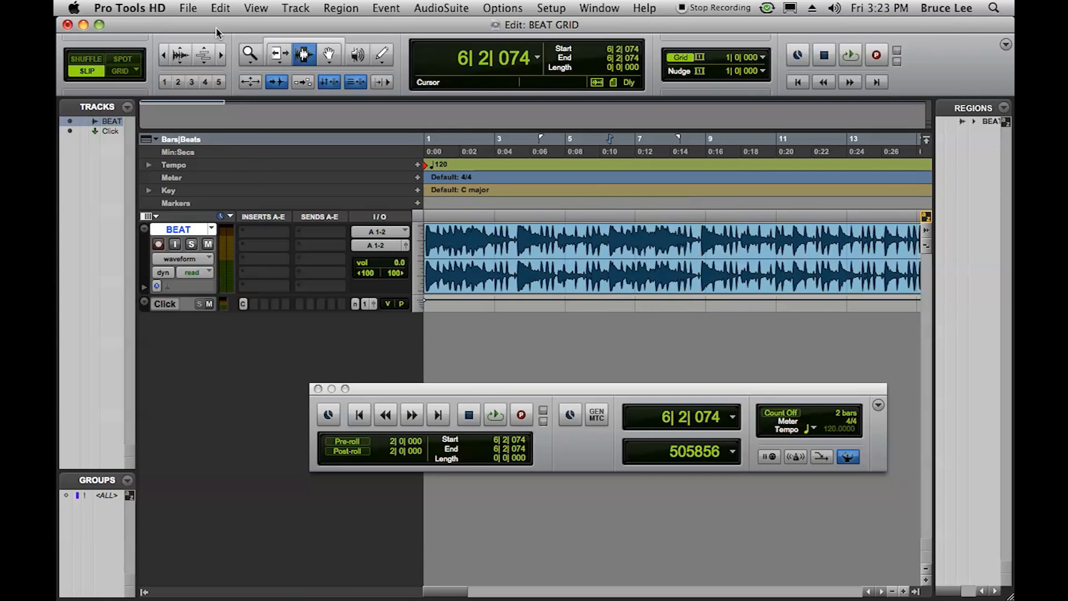
click(219, 53)
click(219, 53)
click(219, 53)
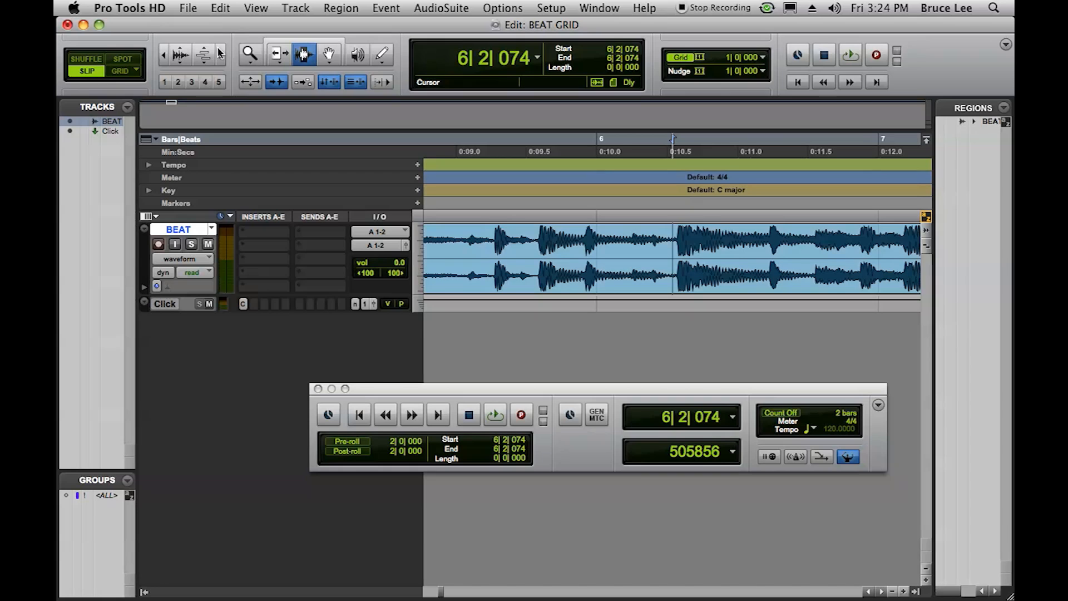
click(220, 54)
click(219, 54)
click(219, 54)
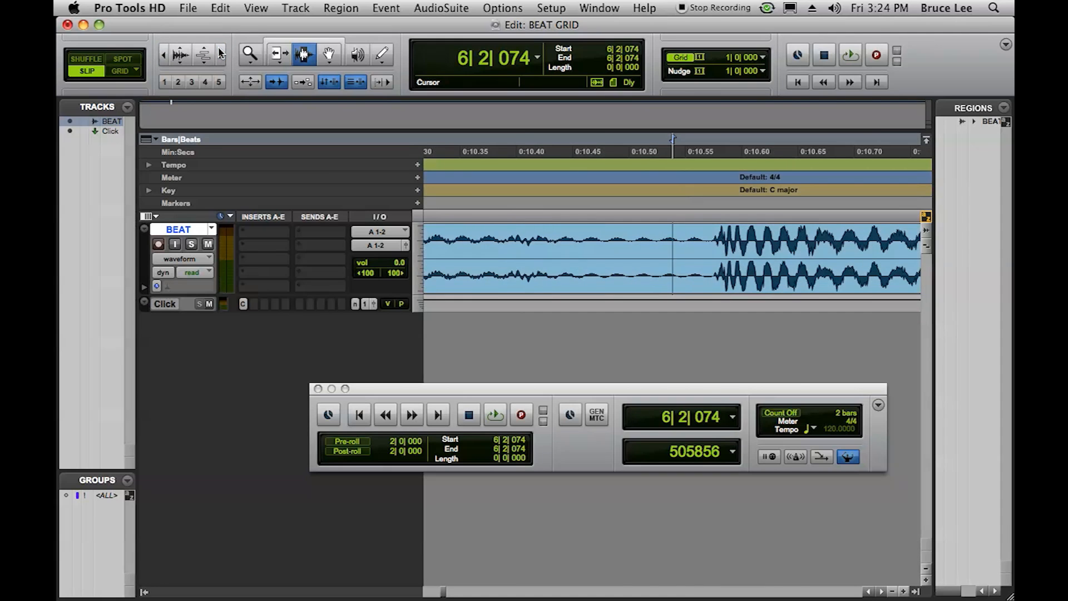
click(219, 54)
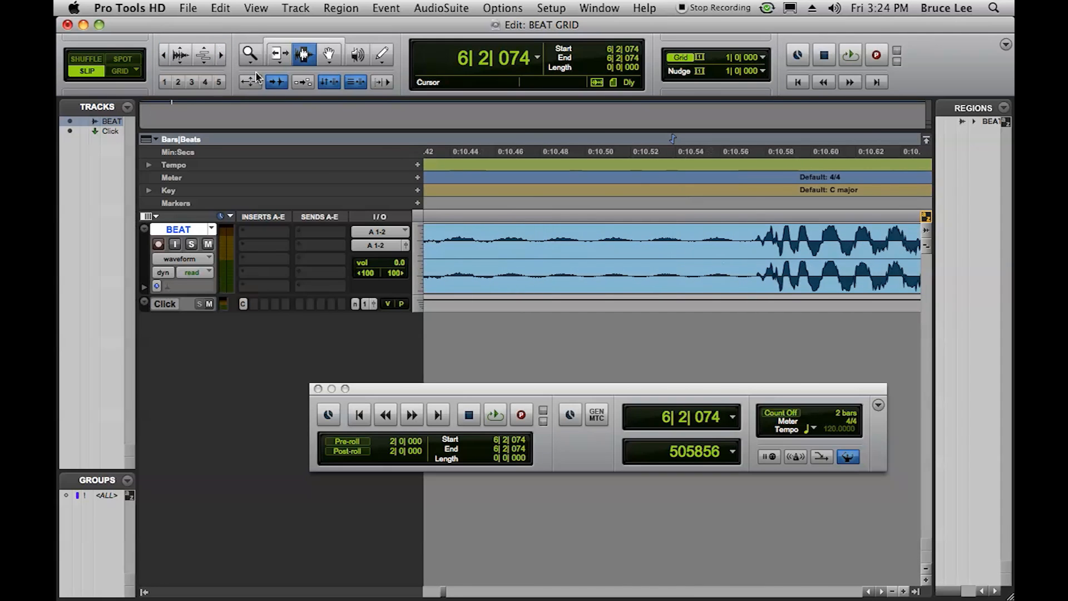
click(754, 255)
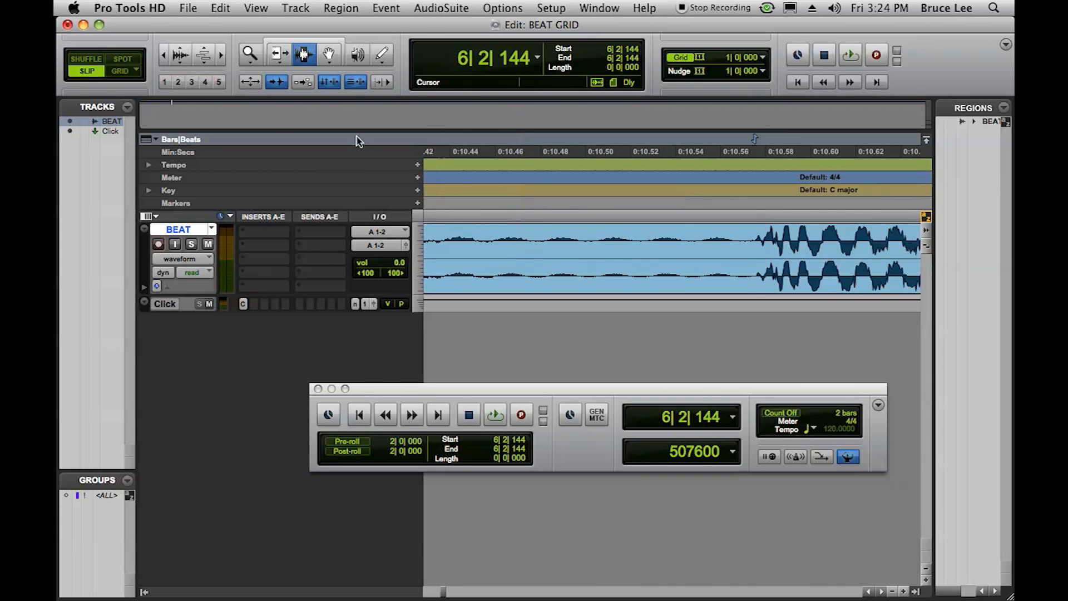
click(220, 7)
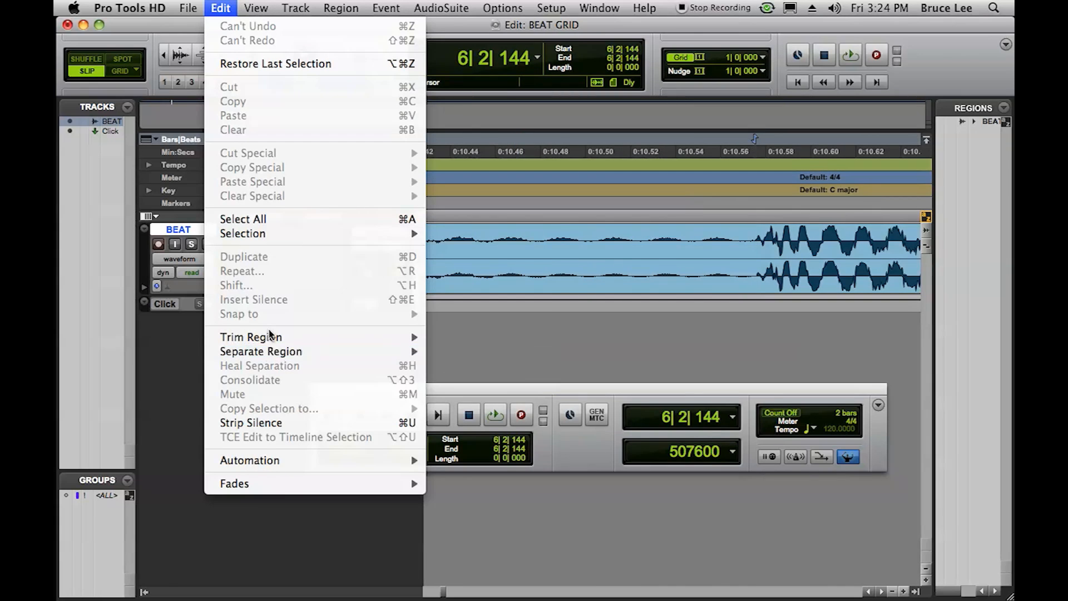
click(495, 353)
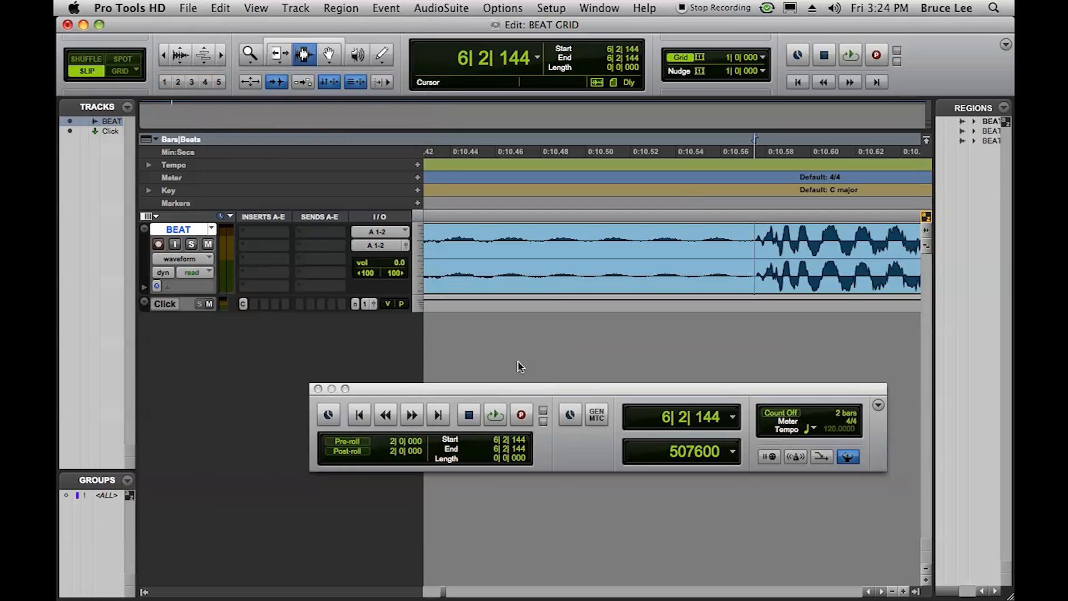
- Delete the first BEAT region, from the session start to the cut
click(162, 58)
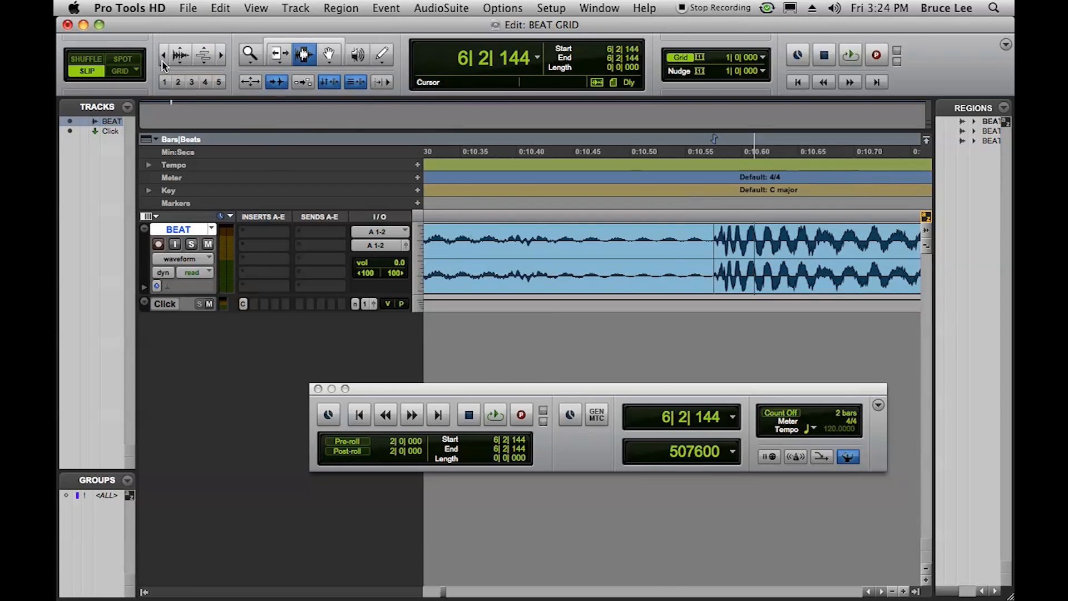
click(162, 58)
click(163, 59)
click(163, 59)
click(163, 59)
click(163, 59)
click(162, 58)
click(162, 59)
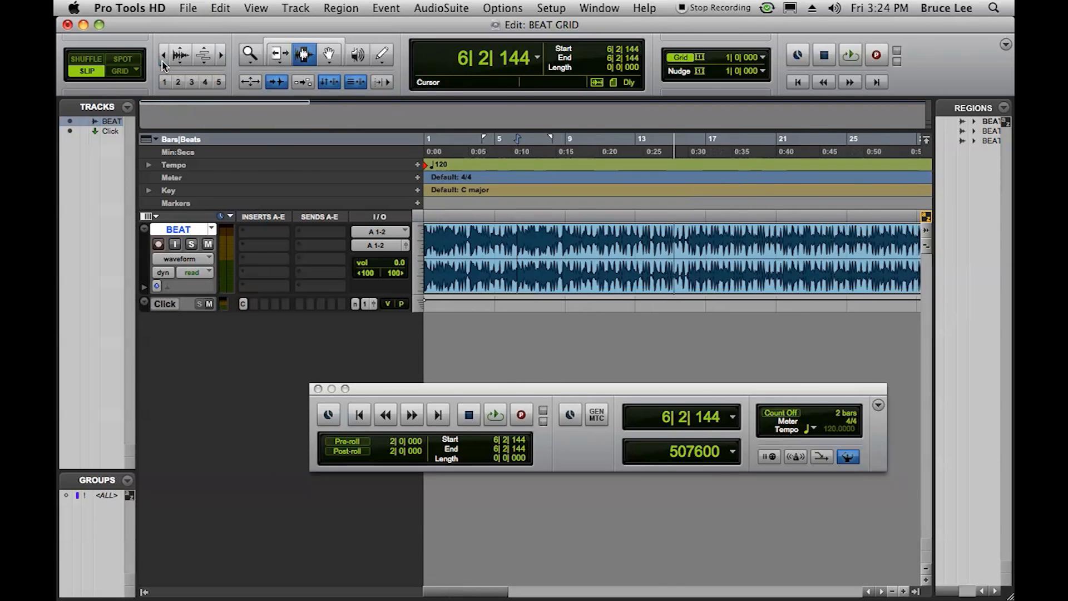
double_click(479, 249)
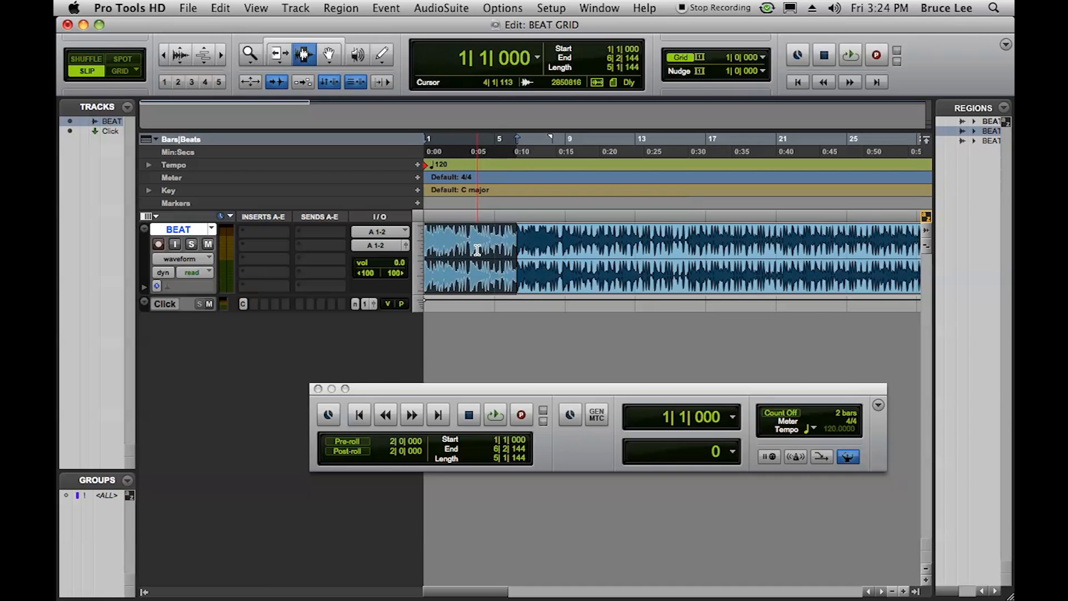
key(Delete)
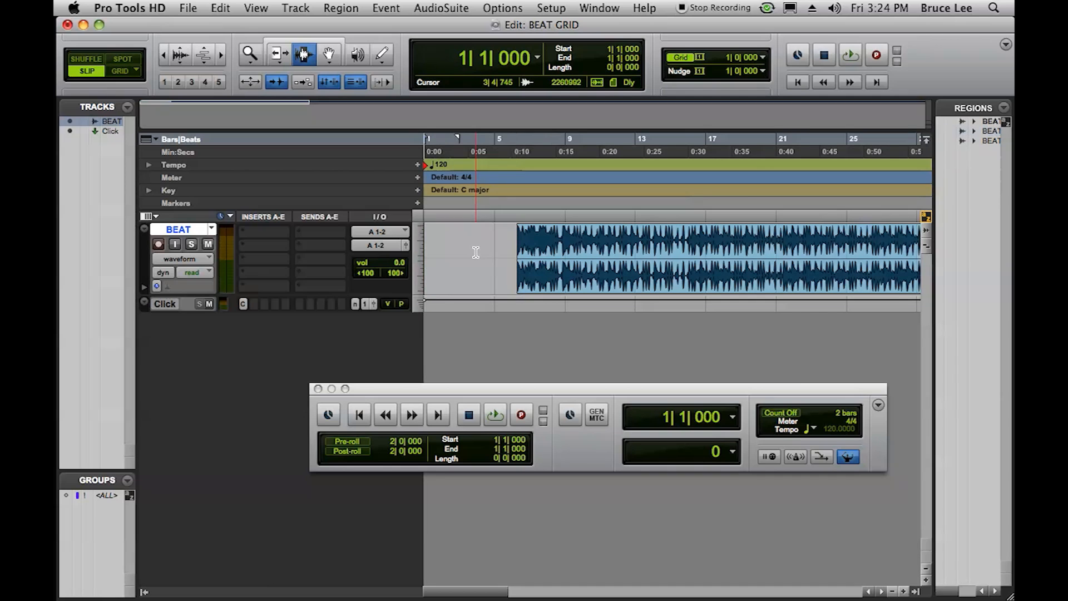
- Move the remaining BEAT region to the session start with the Grabber tool and play its opening
click(329, 54)
drag(559, 254, 439, 256)
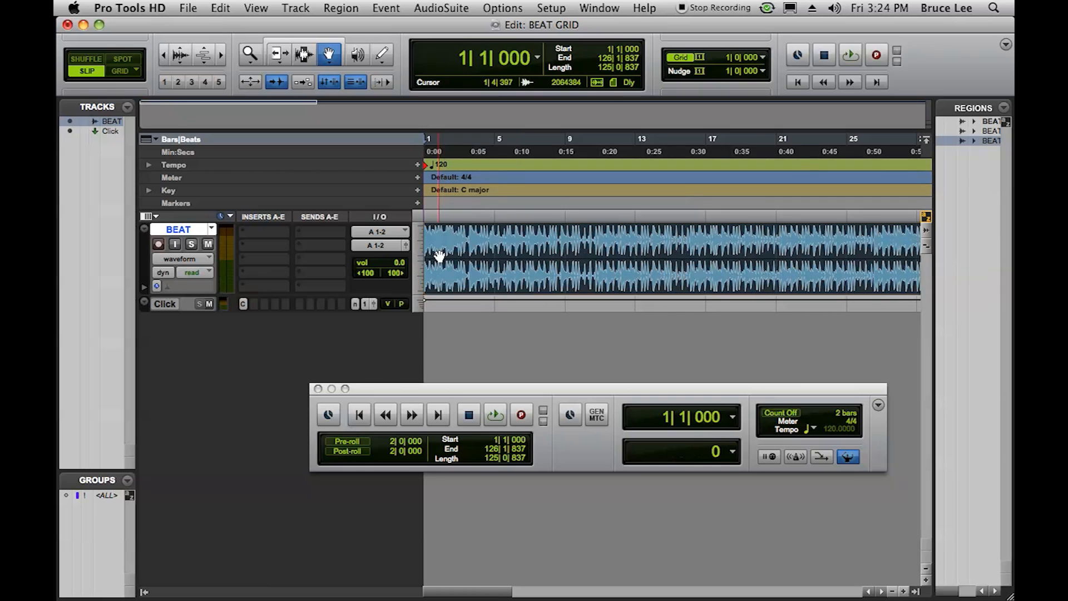
click(491, 417)
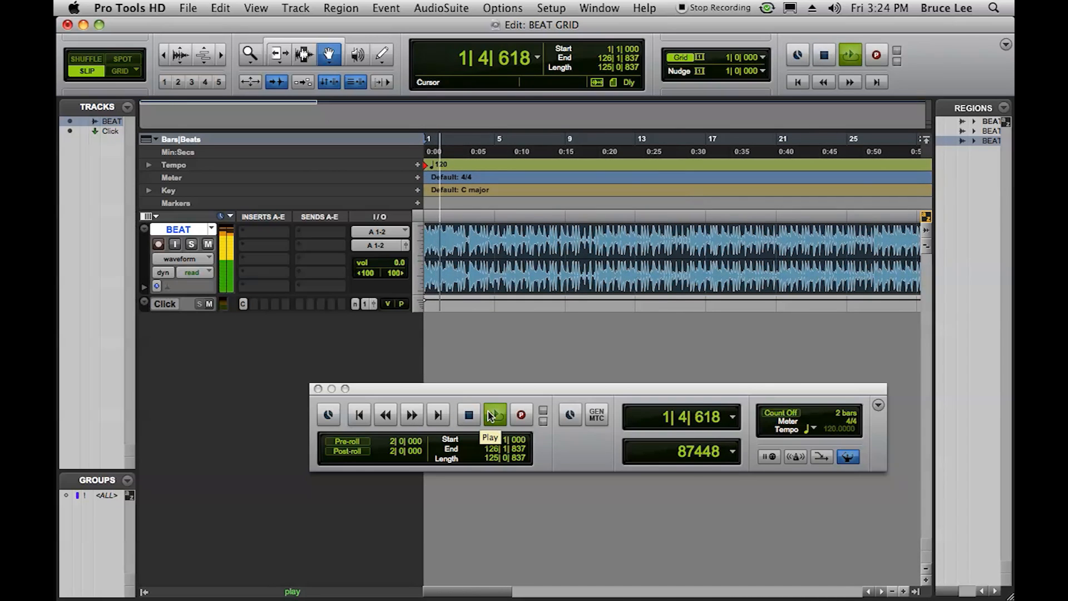
click(469, 415)
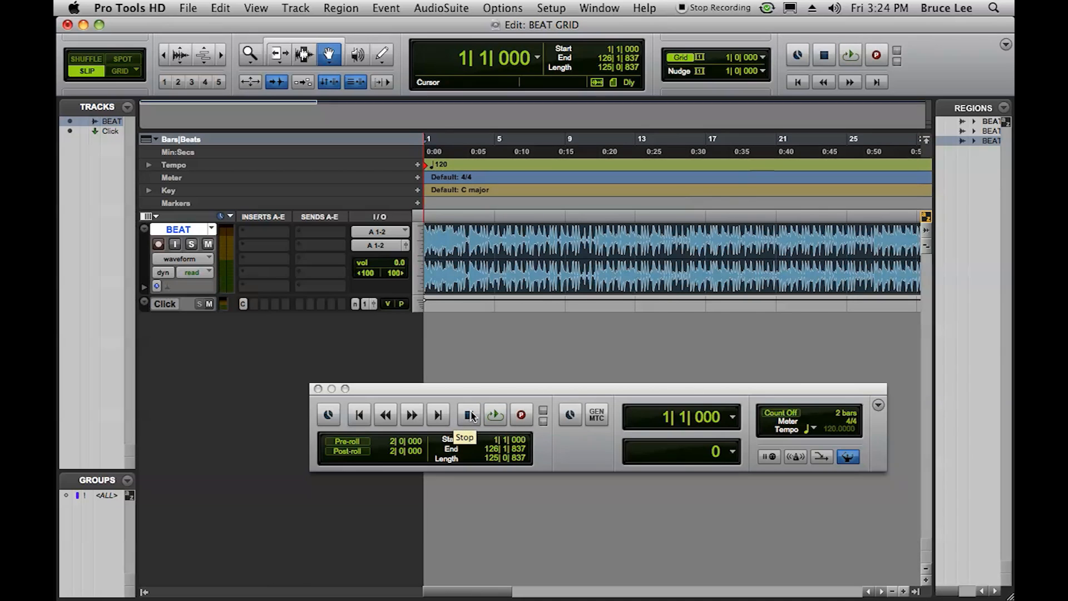
- Turn off the Conductor Track so the session uses manual tempo
click(858, 461)
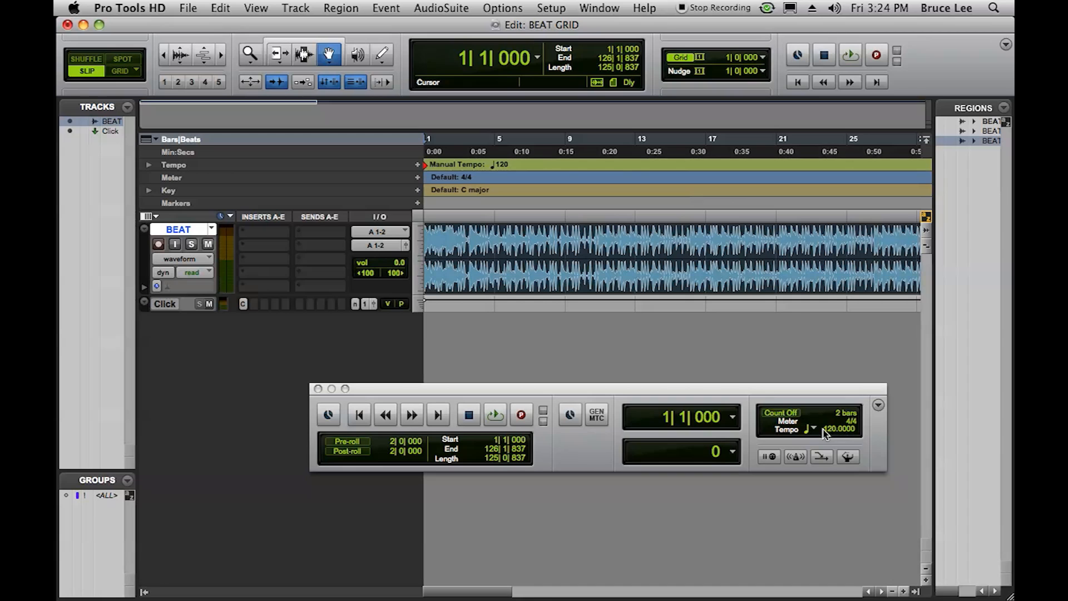
- Tap in a manual tempo of 93 BPM while the beat plays, and play it from the session start against the click
click(497, 415)
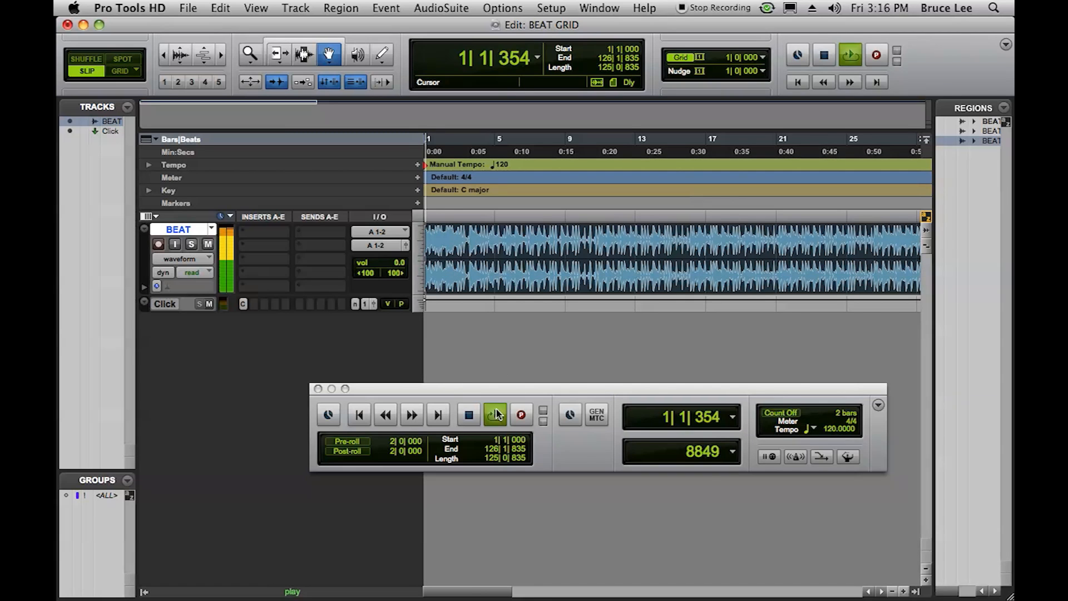
click(825, 430)
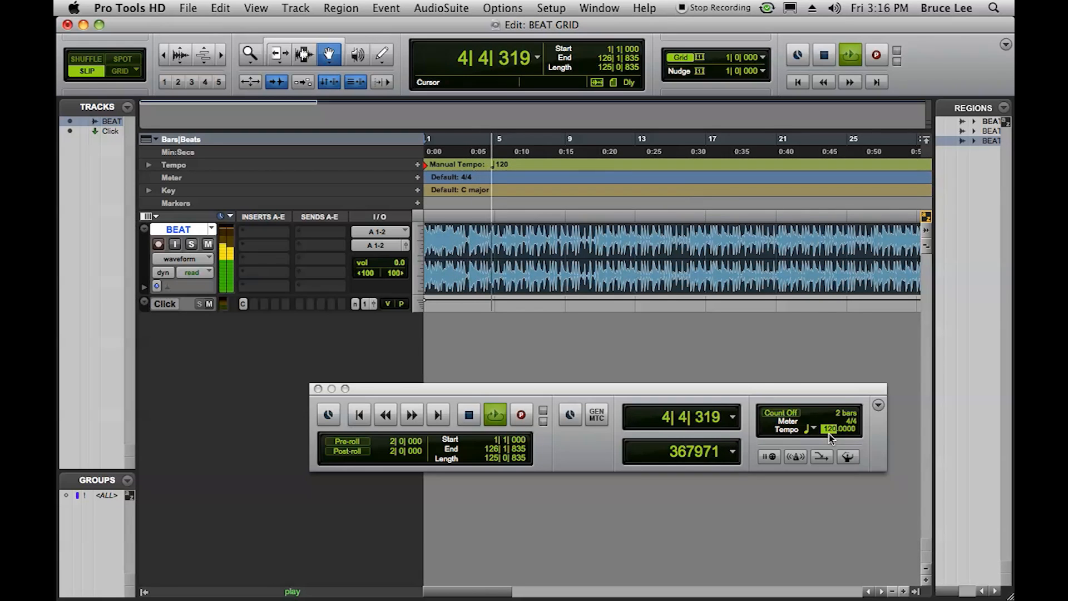
text(91)
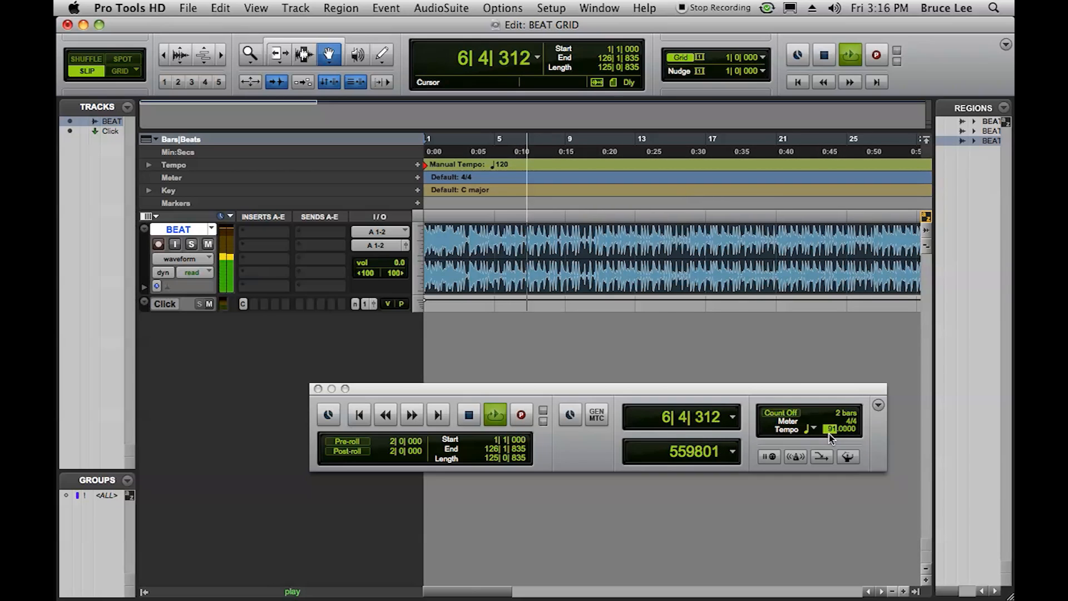
key(t)
key(t)
key(t)
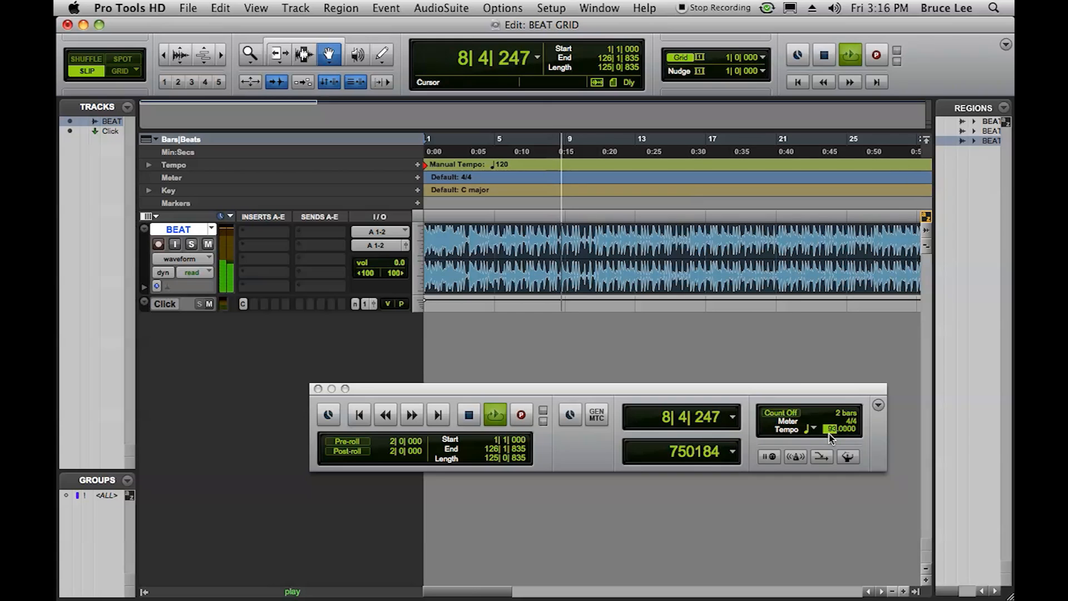
key(Return)
key(space)
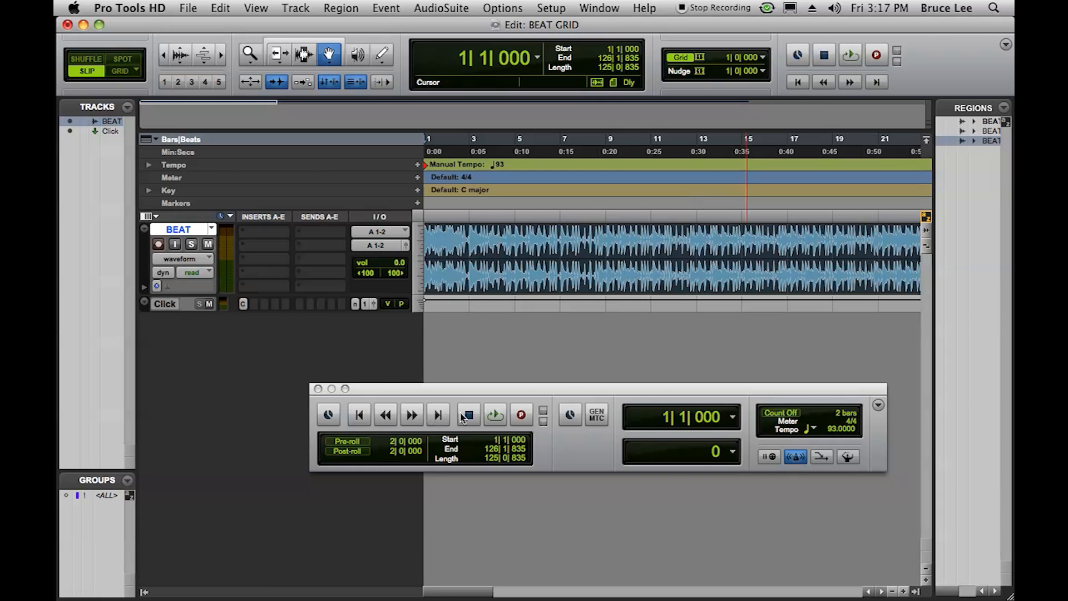
click(492, 419)
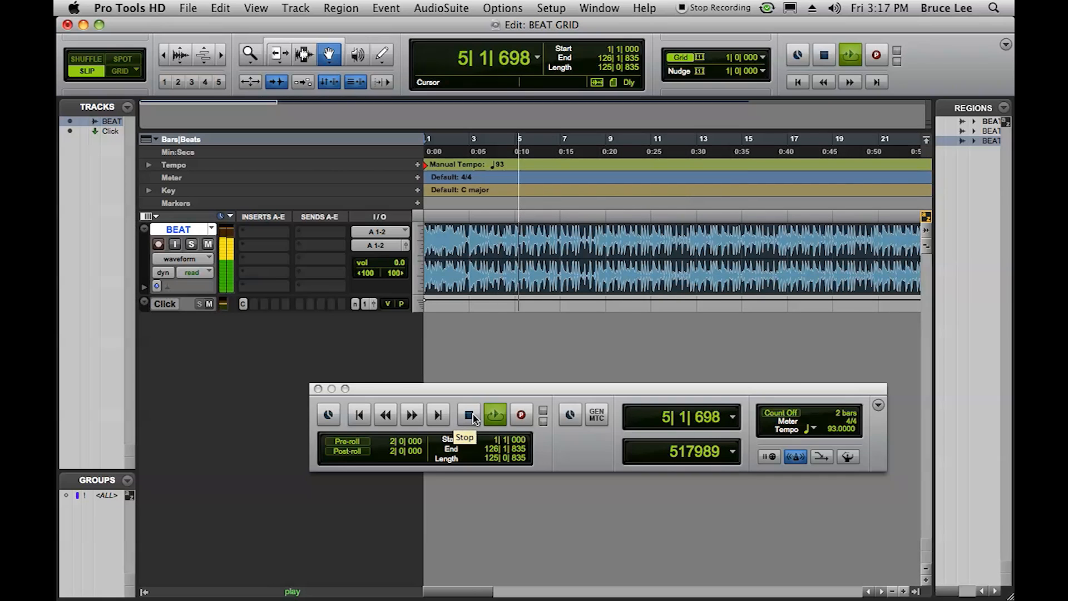
click(472, 417)
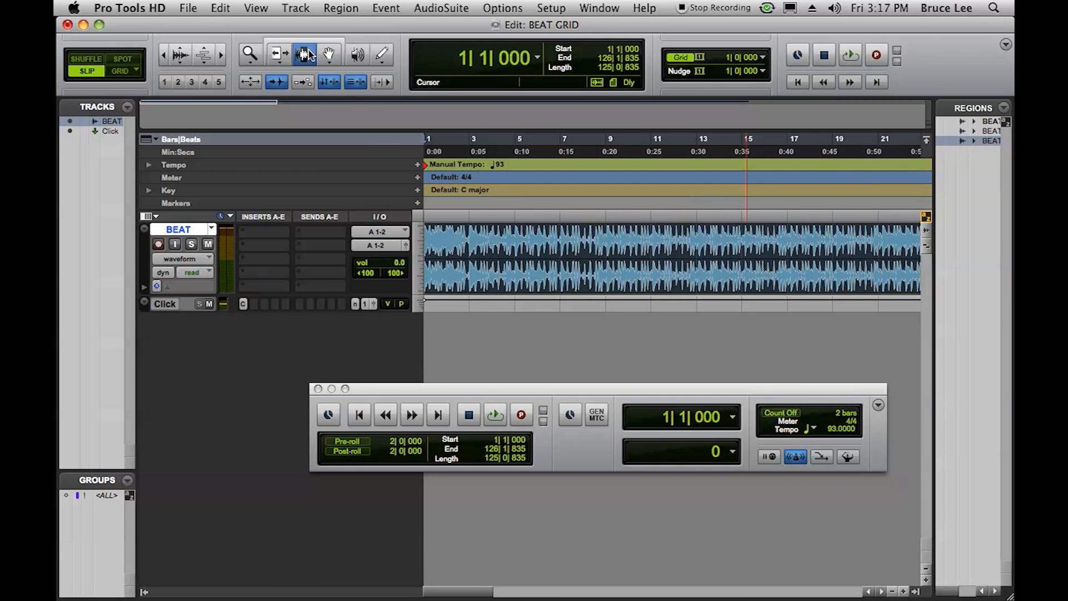
- Place the edit cursor near the bar 3 downbeat transient on the BEAT track and set the manual tempo to 92 BPM
click(469, 241)
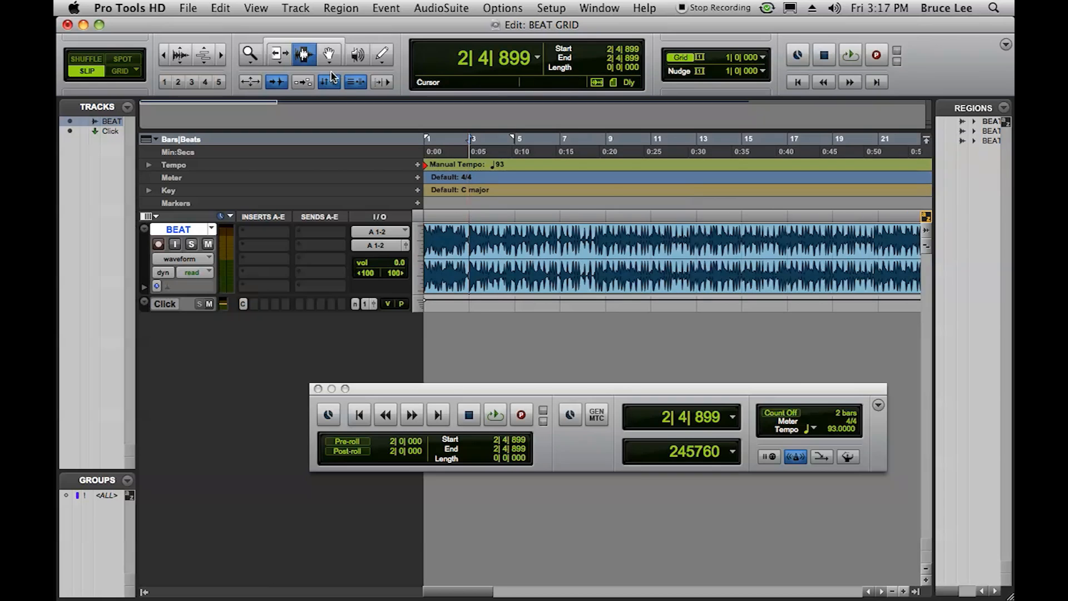
click(220, 55)
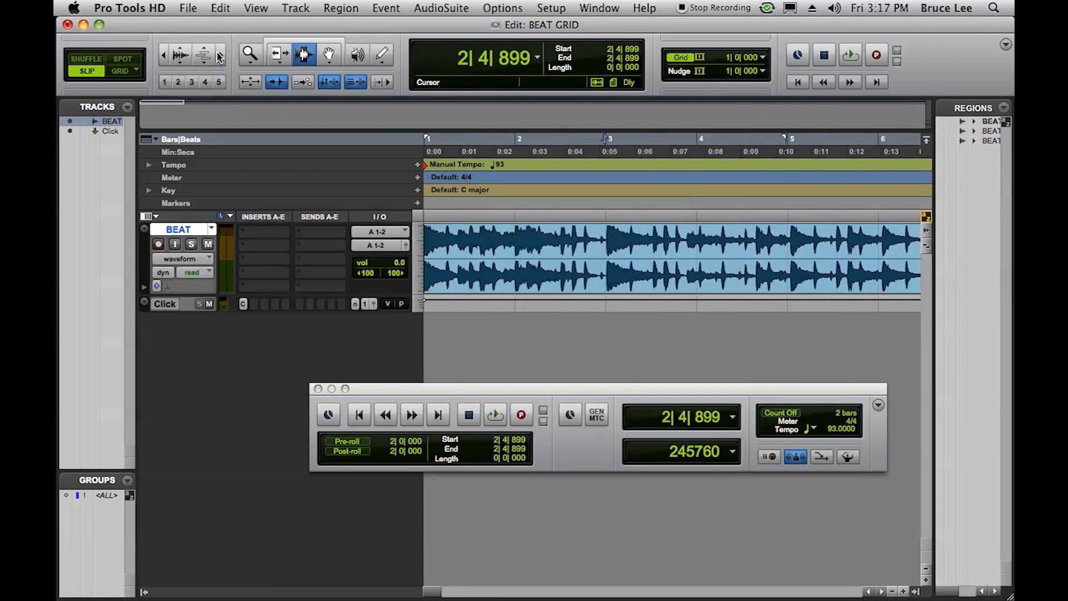
click(220, 55)
click(219, 56)
click(685, 269)
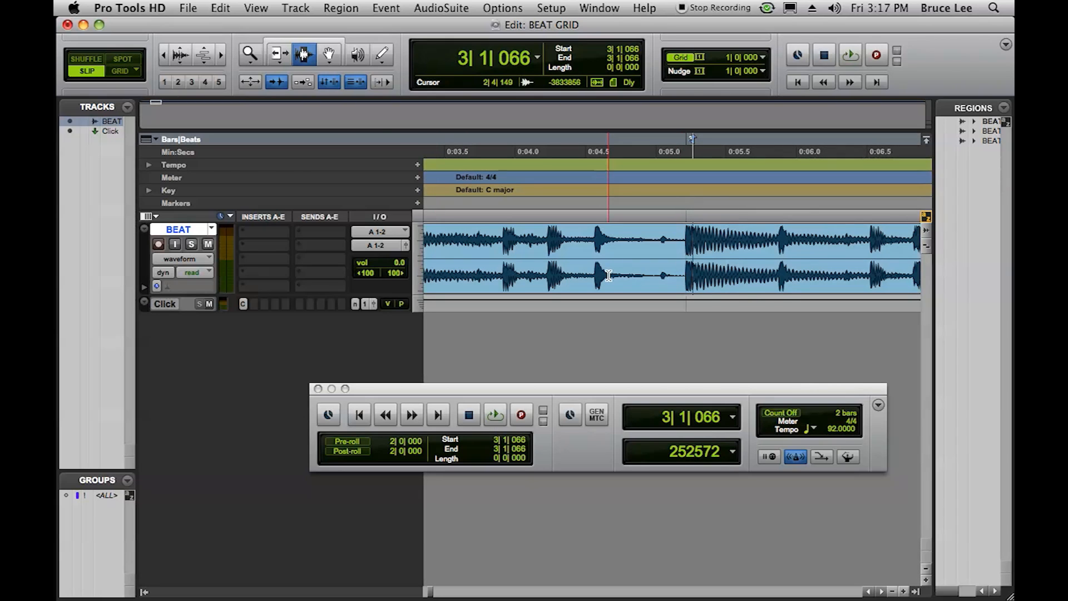
- Play the beat from the session start against the click to check the tempo, and stop playback
click(360, 416)
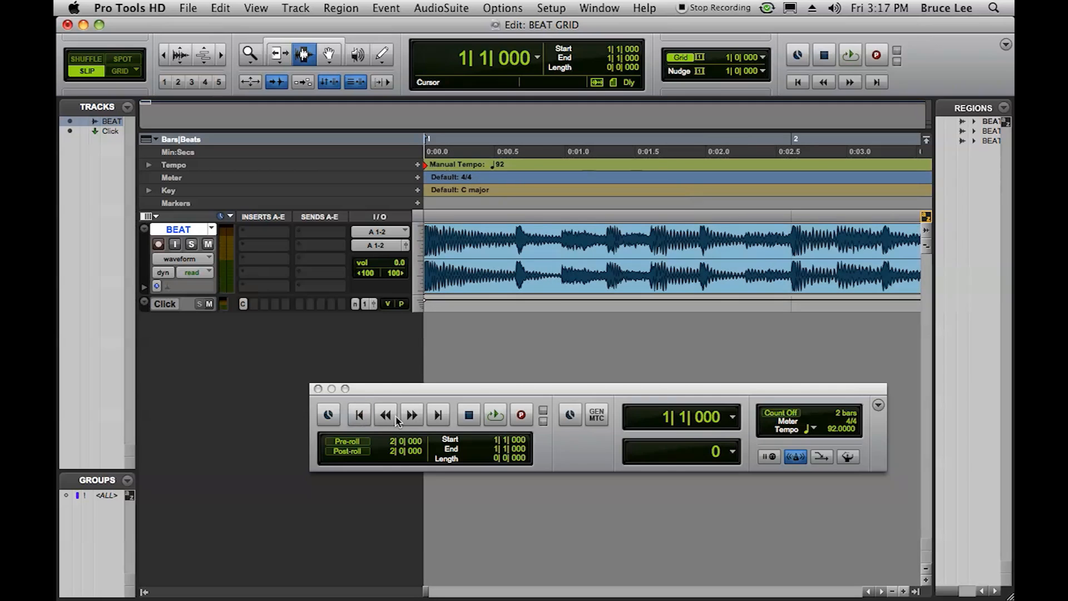
click(496, 415)
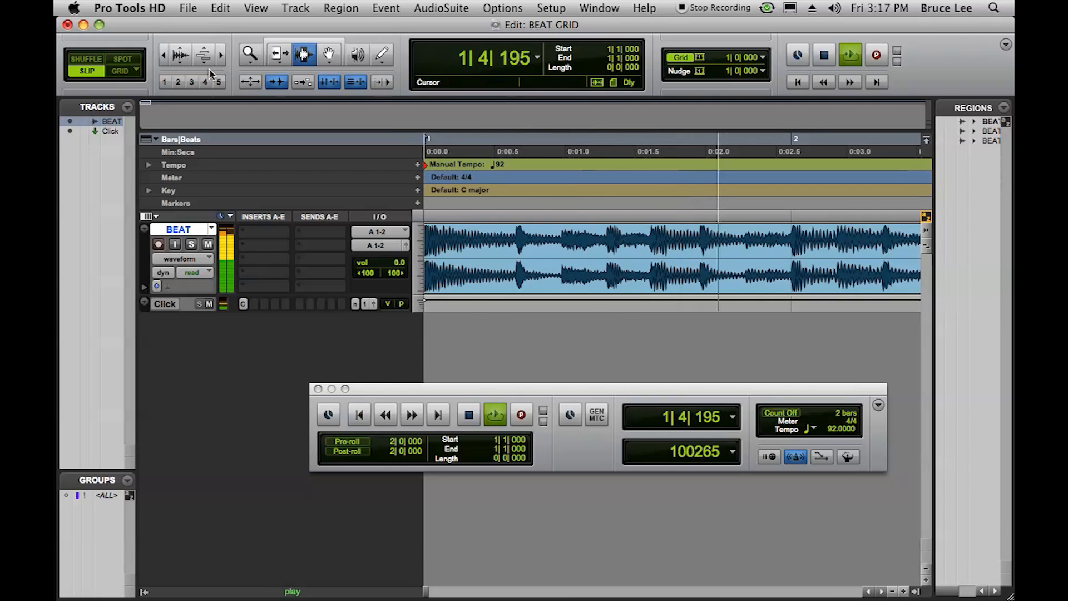
click(163, 55)
click(163, 55)
click(163, 54)
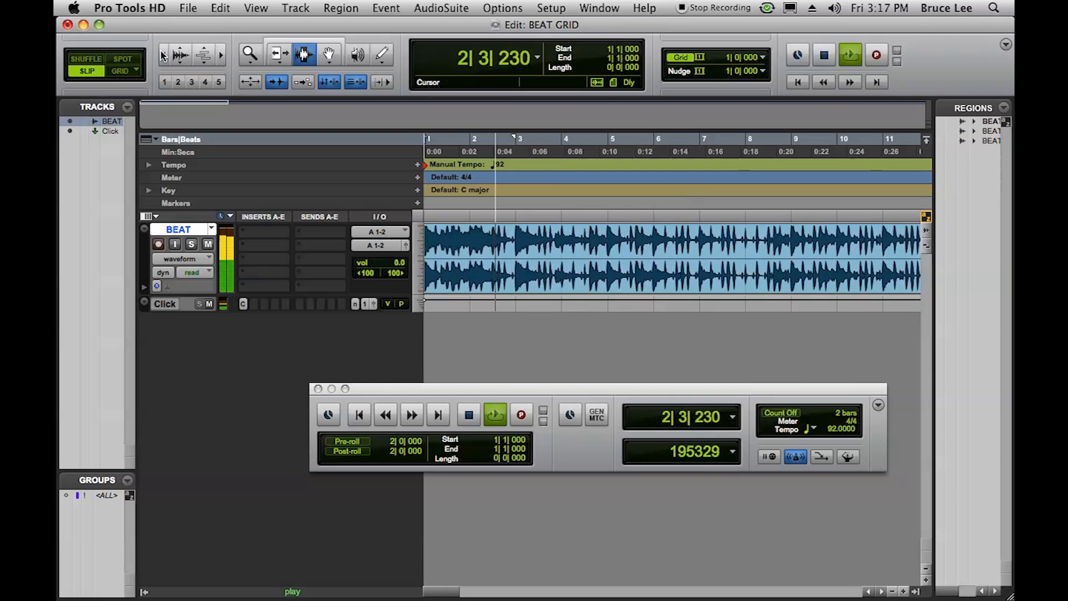
click(163, 54)
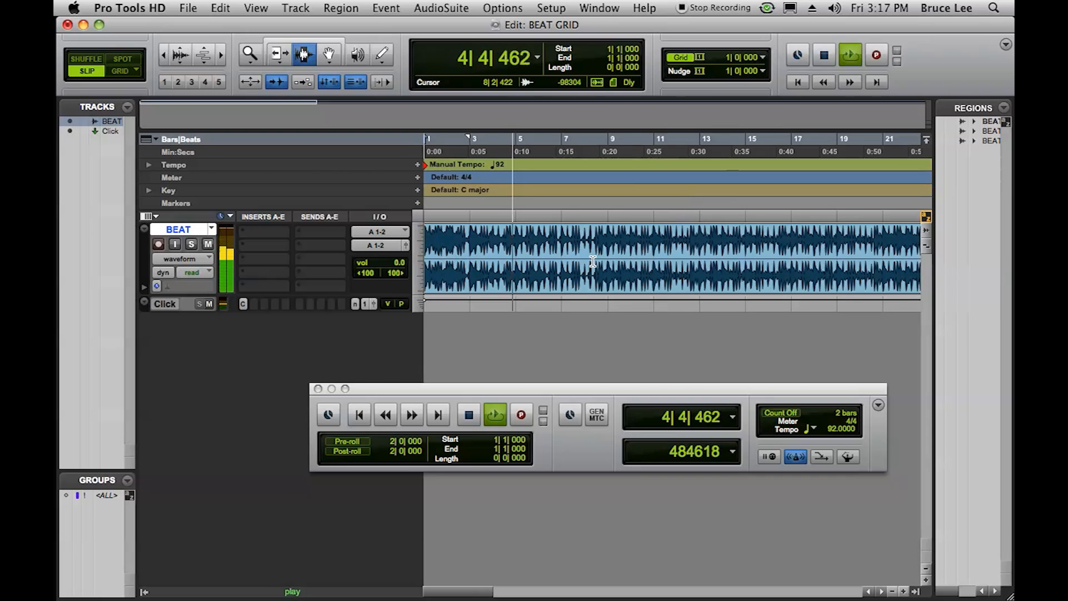
click(472, 423)
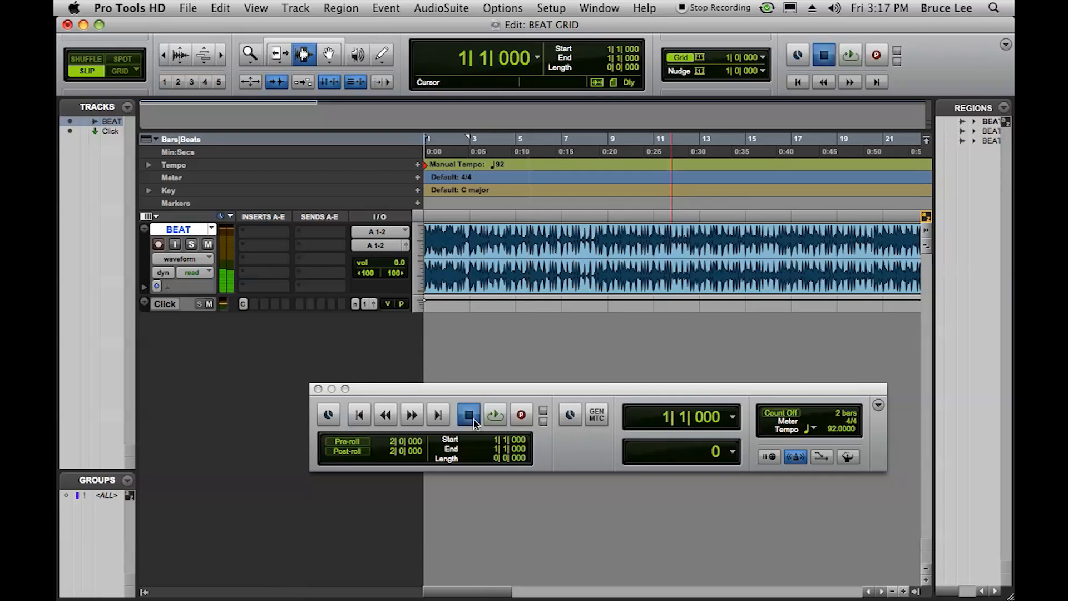
- Switch to Grid mode and place the edit cursor at 89|1|000 on the BEAT track to examine the transient's alignment with the bar line
click(164, 56)
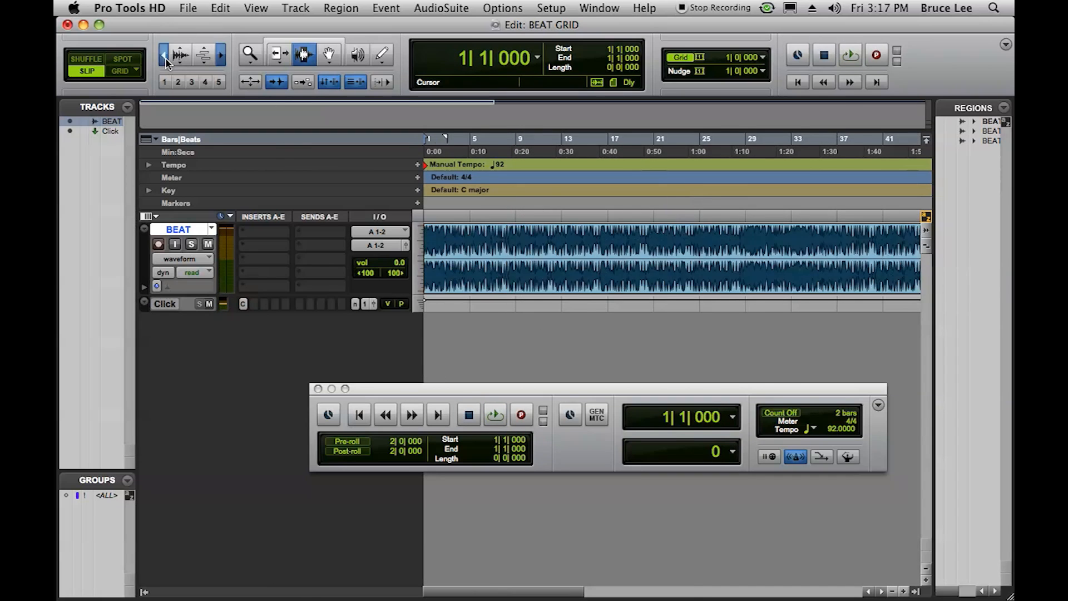
click(164, 56)
click(164, 56)
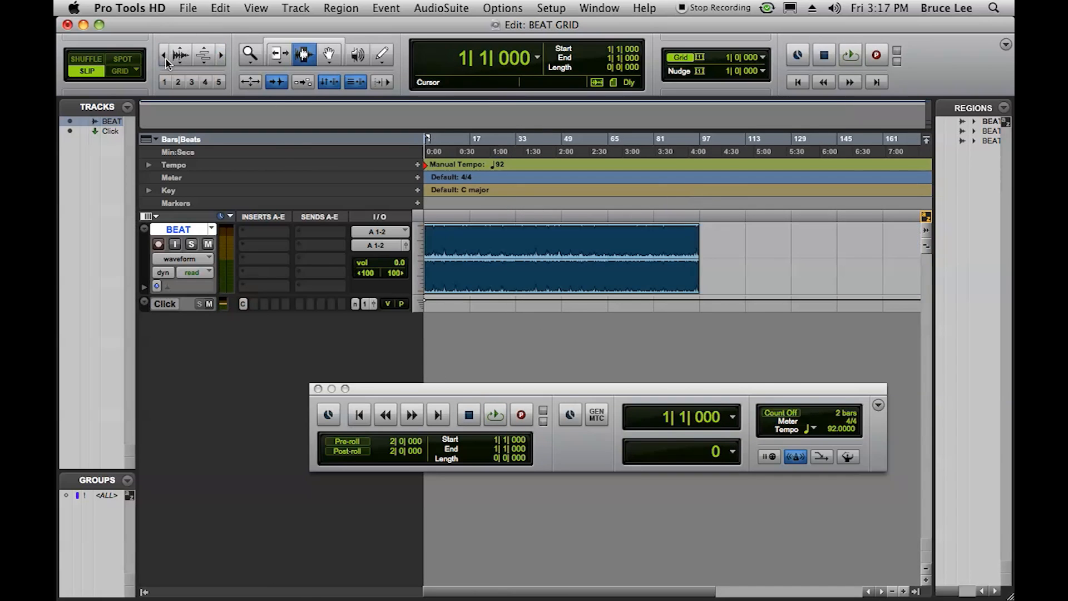
click(121, 71)
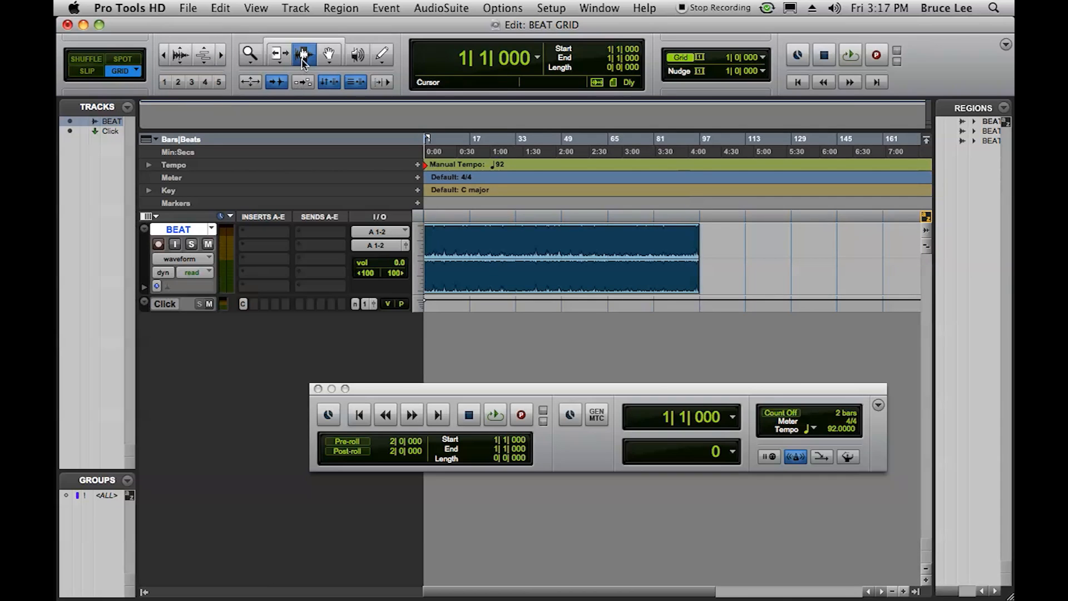
click(678, 243)
click(221, 56)
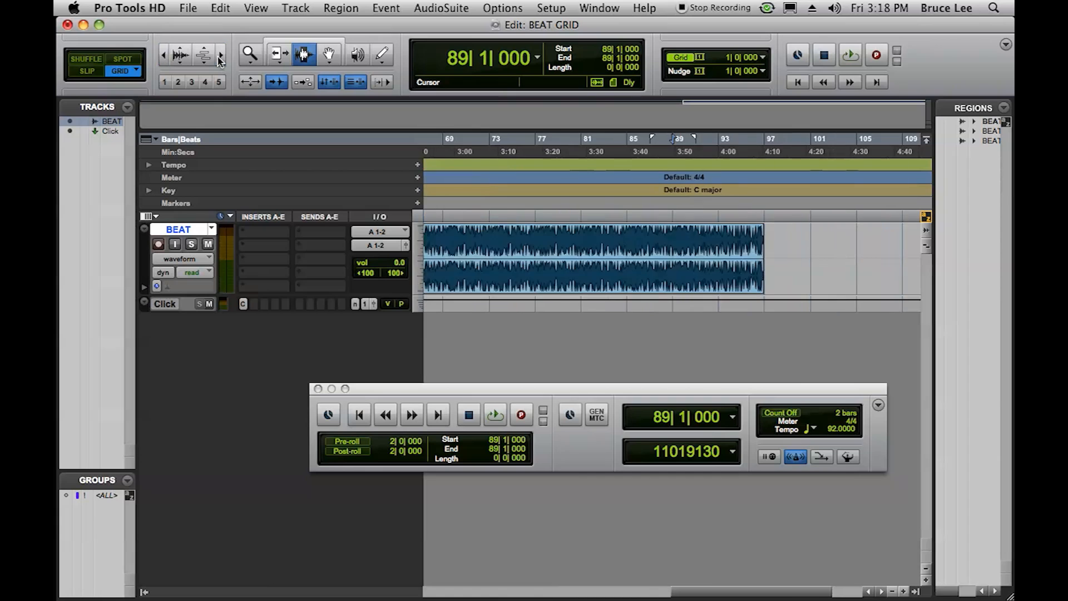
click(220, 56)
click(220, 56)
click(220, 55)
click(220, 55)
click(221, 55)
click(221, 56)
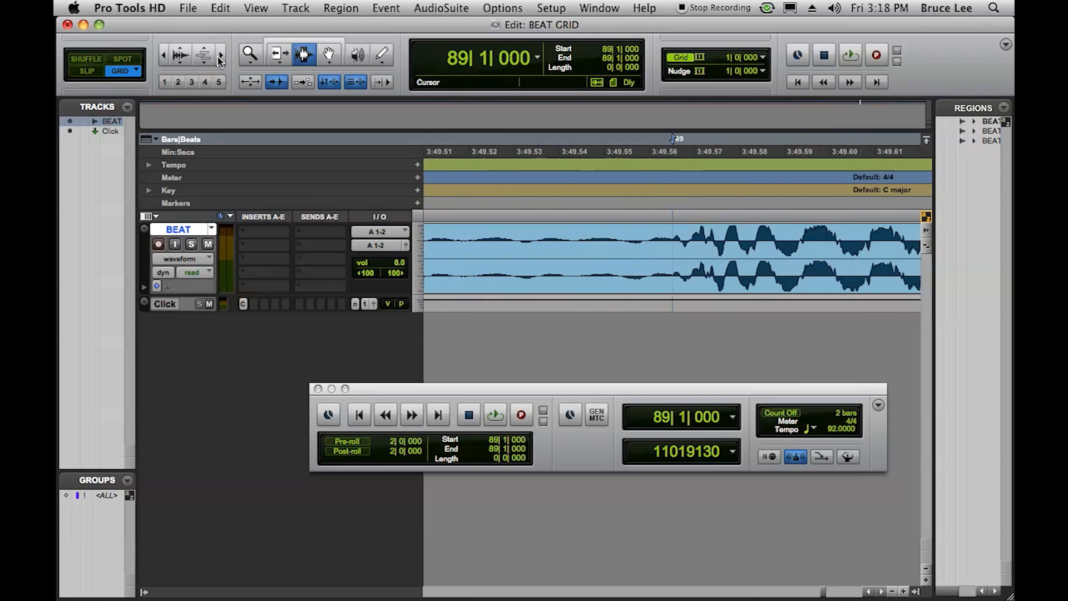
click(220, 55)
click(220, 56)
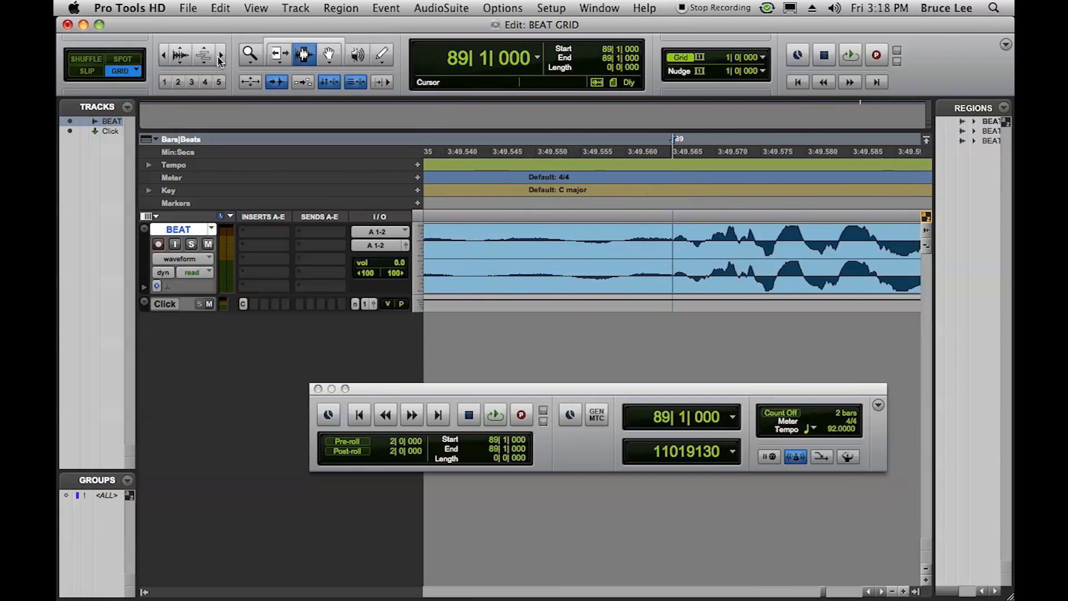
- Move the BEAT region so it starts at 17|1|000, using the Grabber tool
click(166, 57)
click(166, 57)
click(165, 57)
click(166, 57)
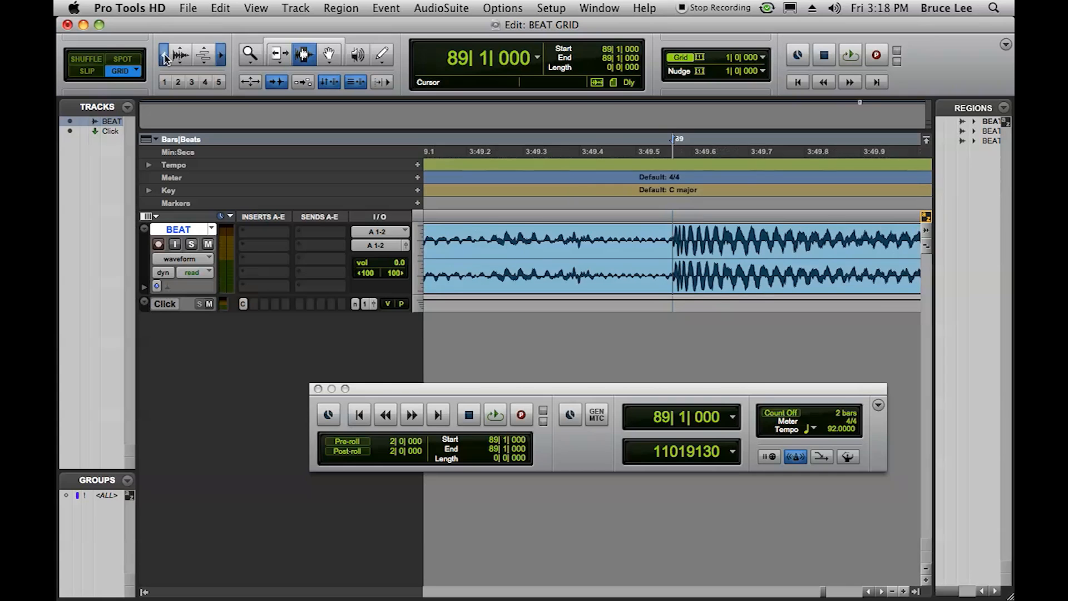
click(166, 58)
click(165, 58)
click(165, 57)
click(166, 58)
click(165, 57)
click(165, 58)
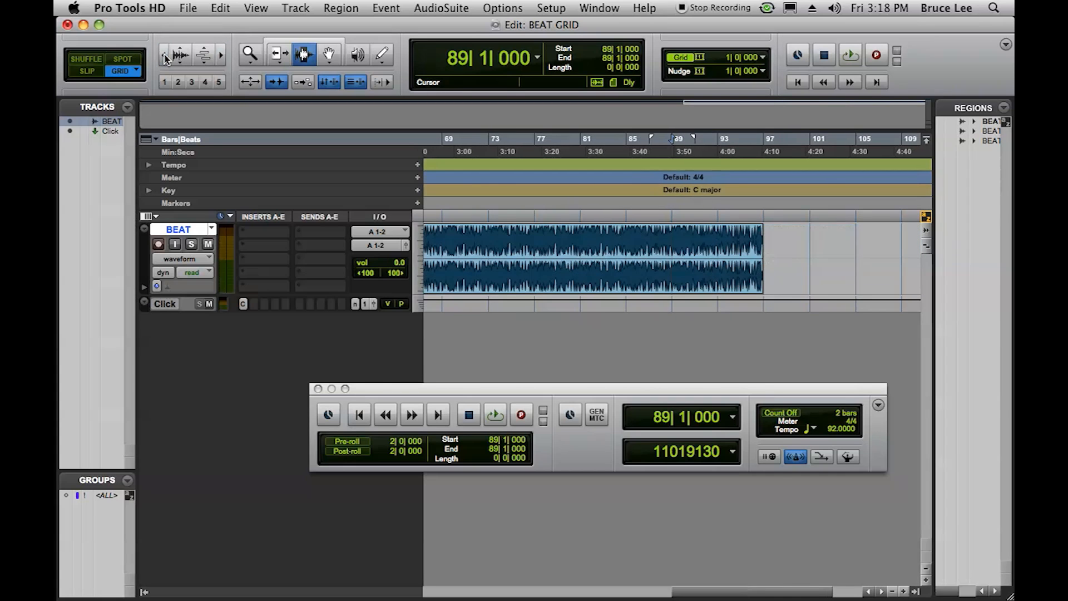
click(166, 57)
drag(591, 592, 449, 592)
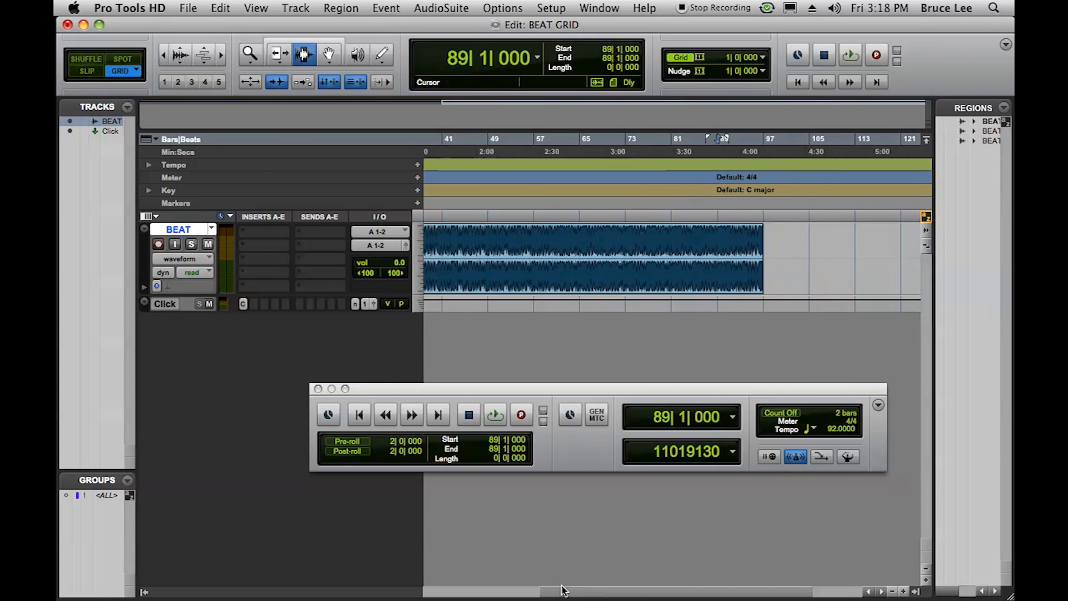
click(329, 54)
click(435, 238)
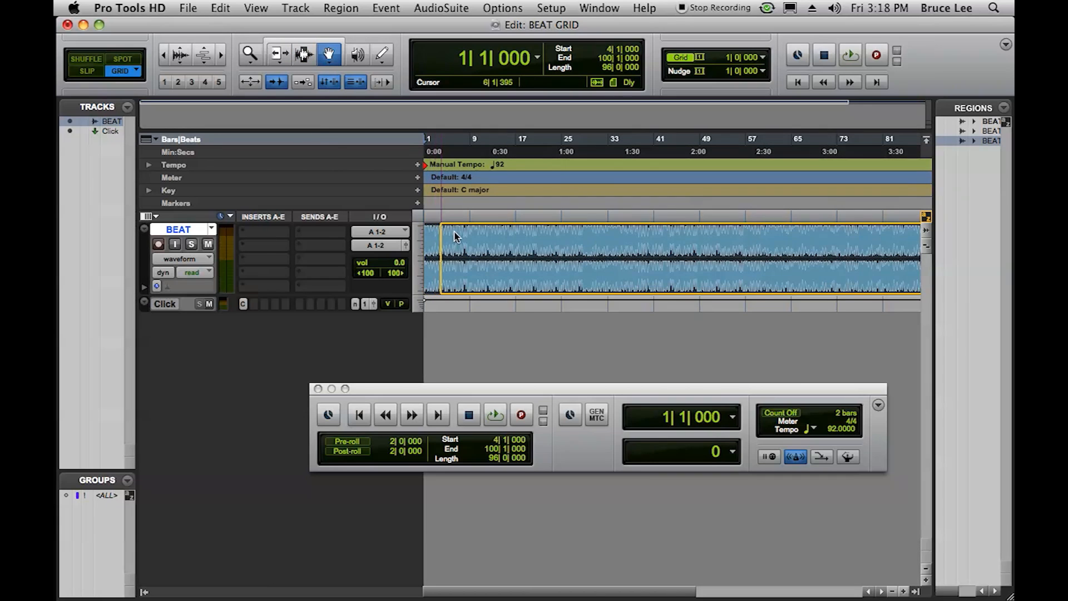
drag(454, 237, 524, 238)
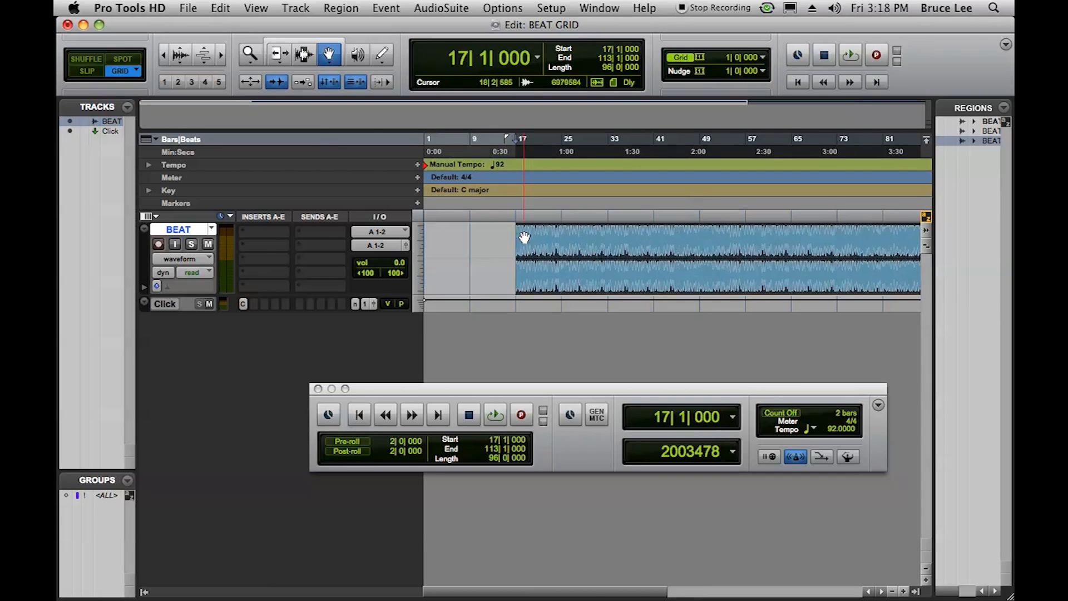
- Extend the start of the BEAT region back to 12|4|752 with the standard Trim tool
click(275, 54)
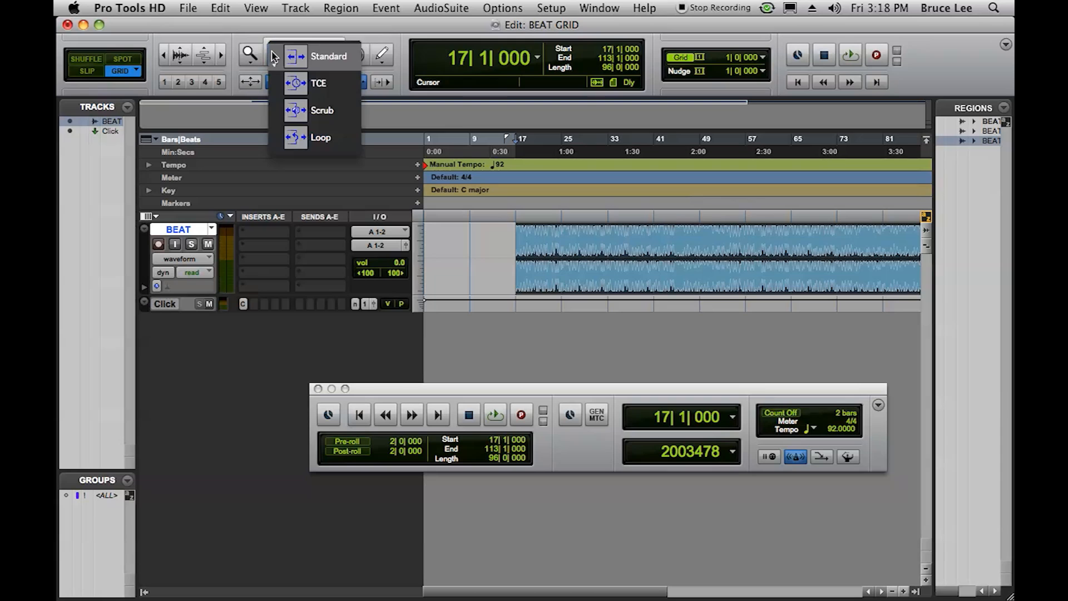
click(323, 51)
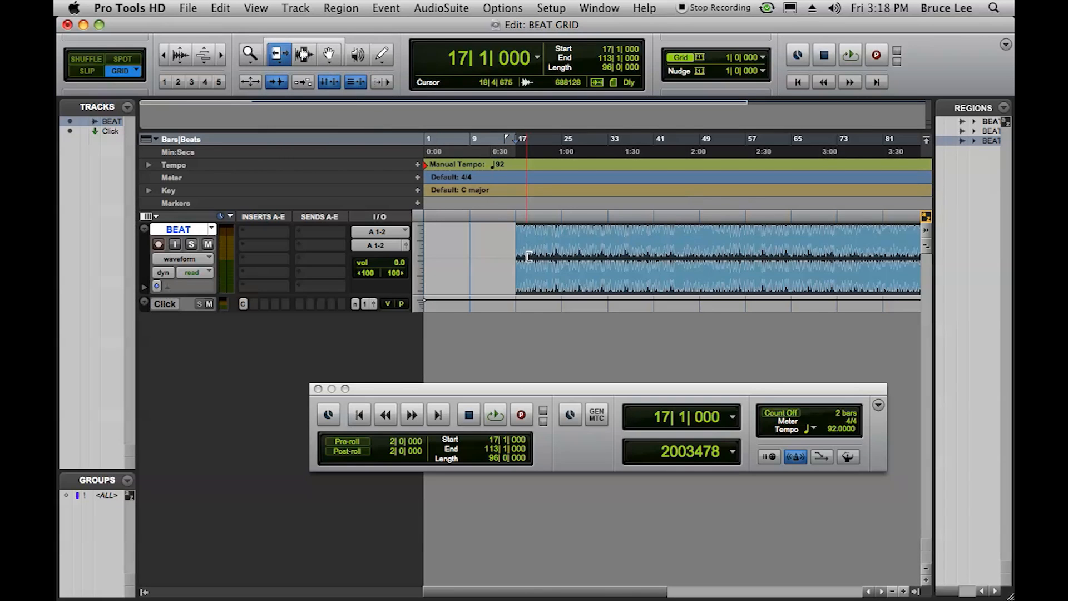
drag(517, 257, 474, 257)
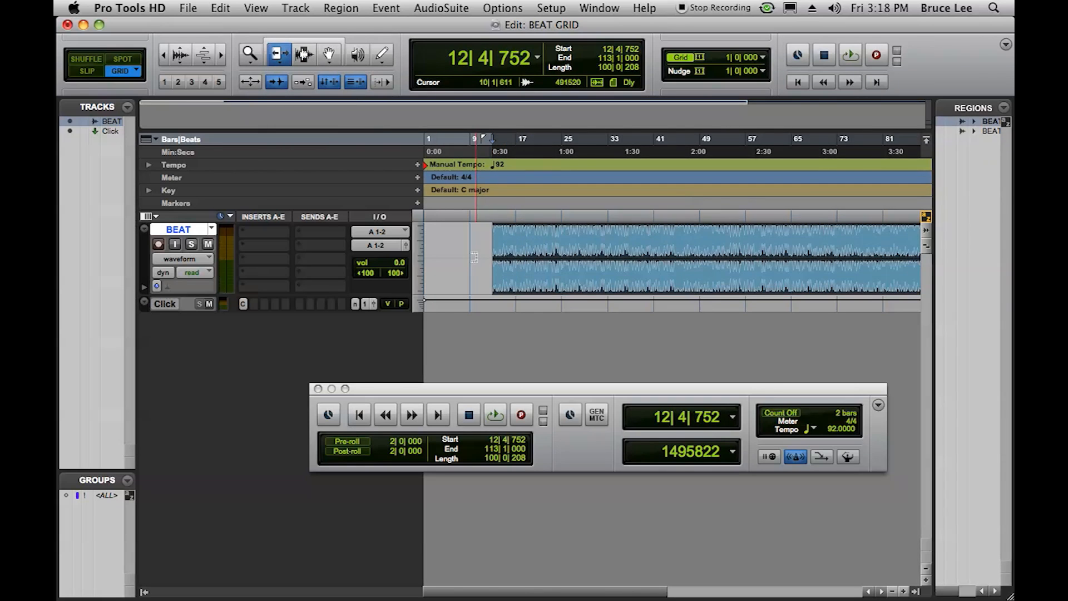
- Place the edit cursor at 13|1|000 on the BEAT track with the Selector tool and examine the first transient's alignment with the bar line
click(304, 54)
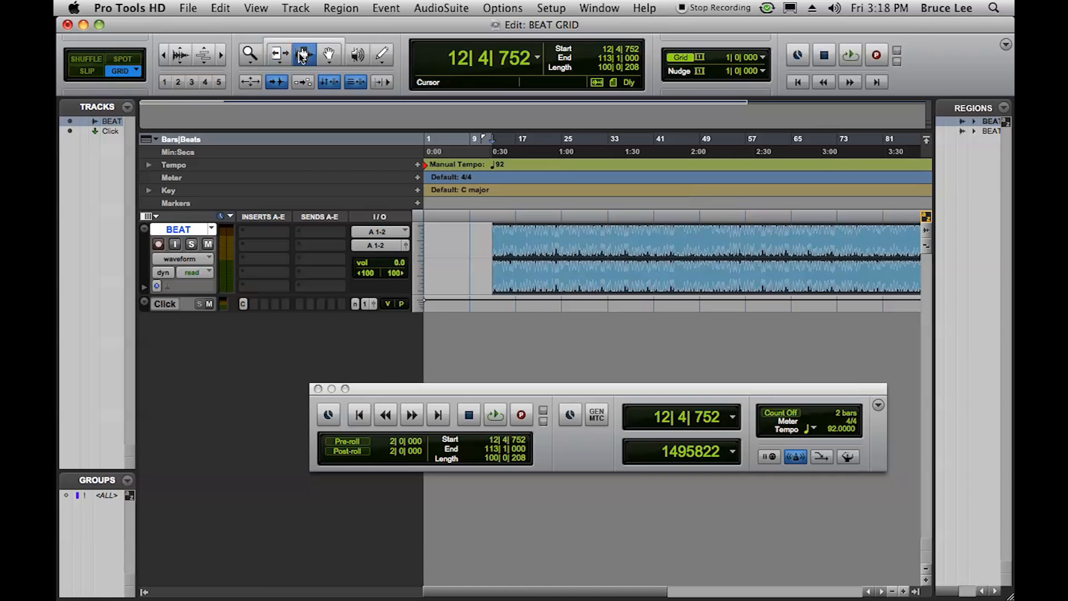
click(494, 273)
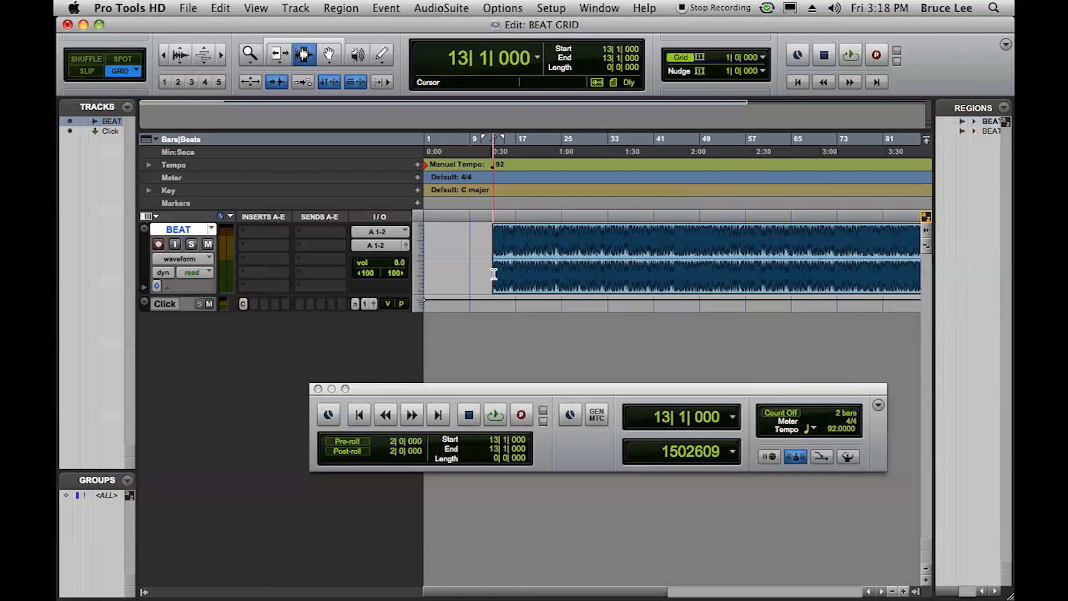
click(222, 55)
click(222, 55)
click(222, 56)
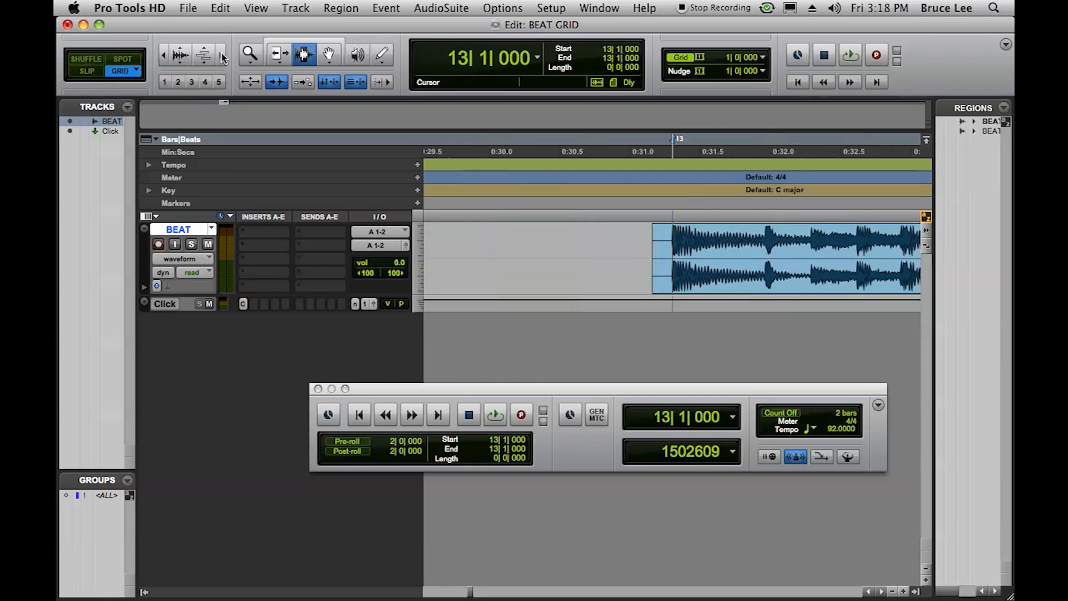
click(223, 56)
click(223, 56)
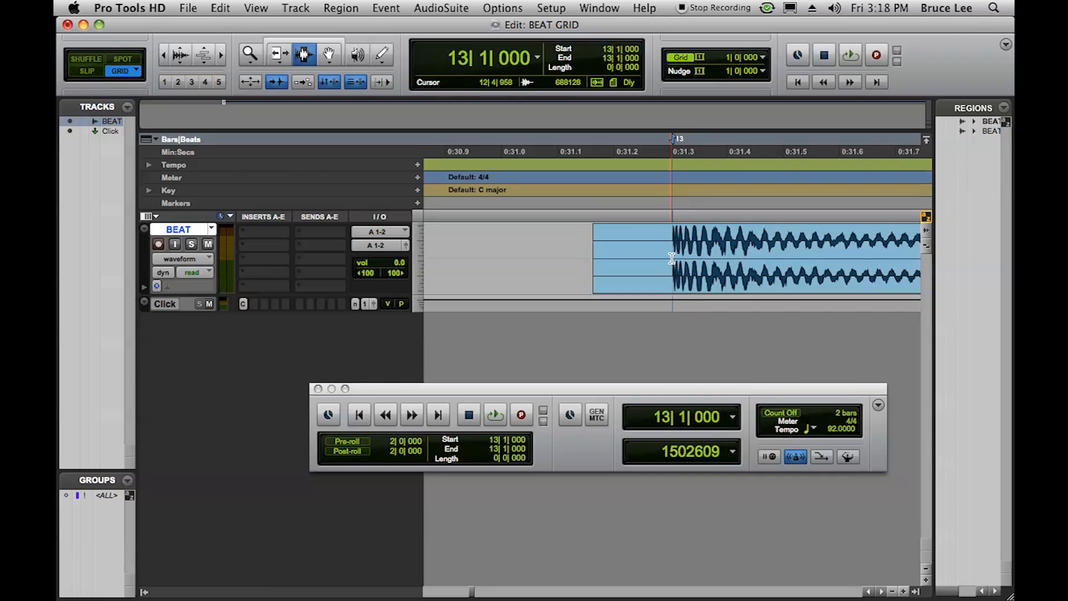
click(223, 55)
click(222, 54)
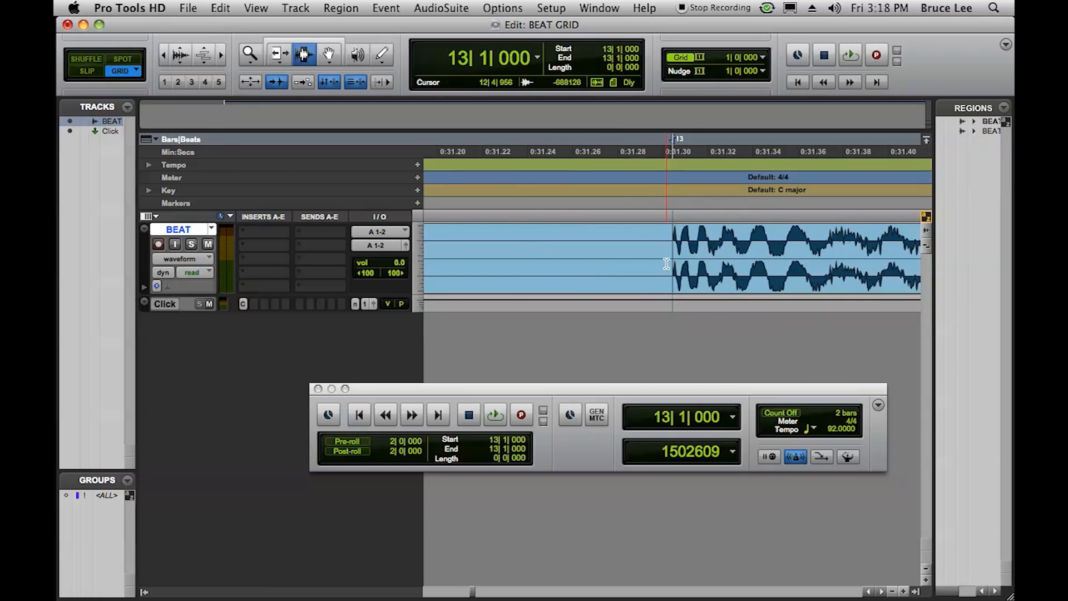
click(165, 55)
- Delete the selection from 12|1|000 to 13|1|000 on the BEAT track so the region starts exactly on bar 13
click(165, 54)
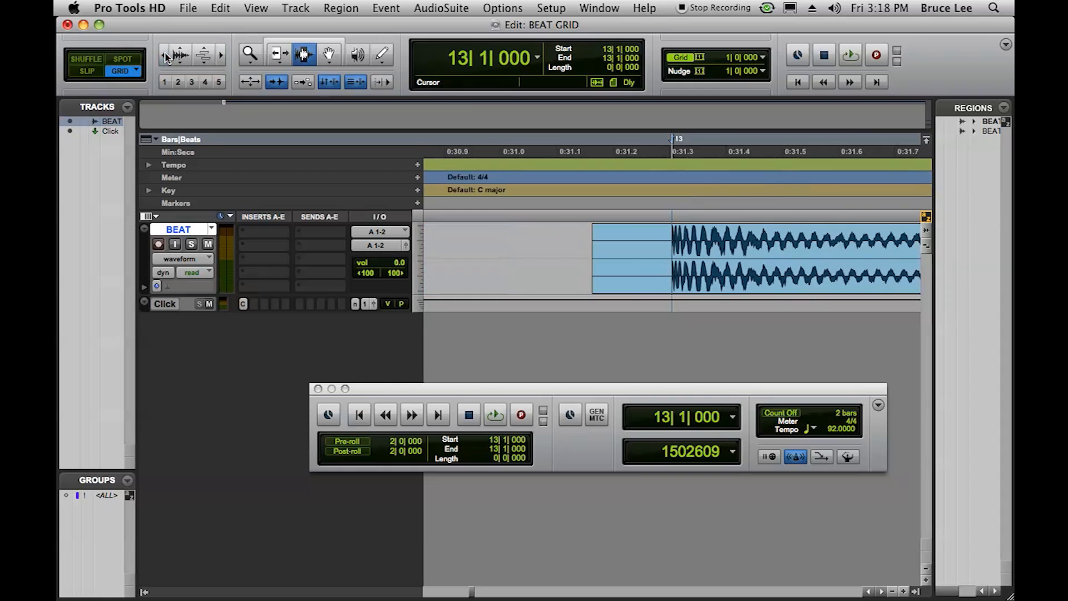
click(164, 55)
click(165, 55)
click(164, 54)
click(165, 55)
click(165, 54)
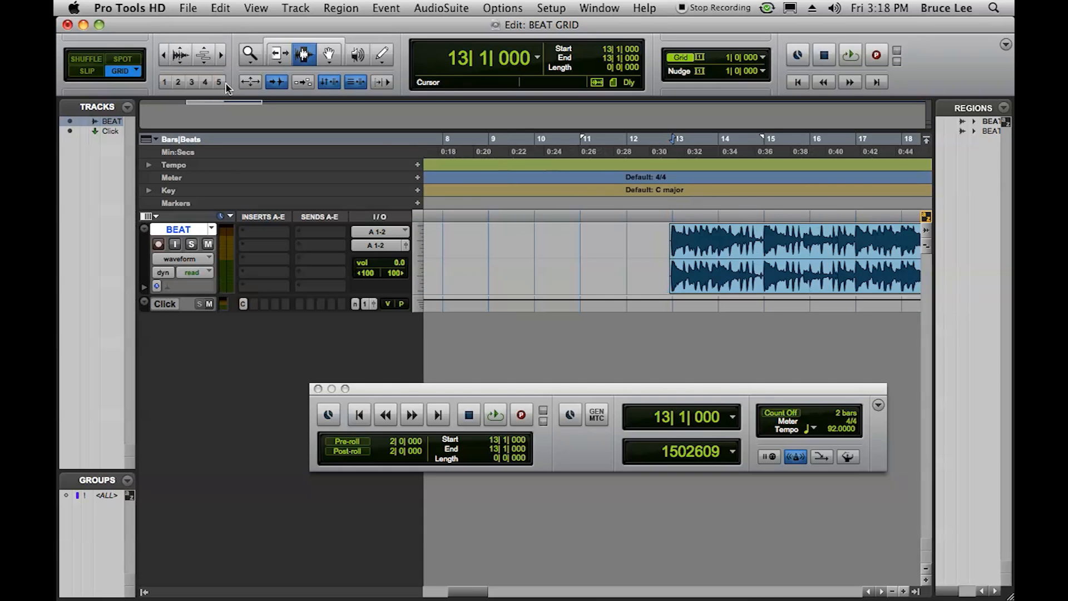
drag(672, 239, 620, 242)
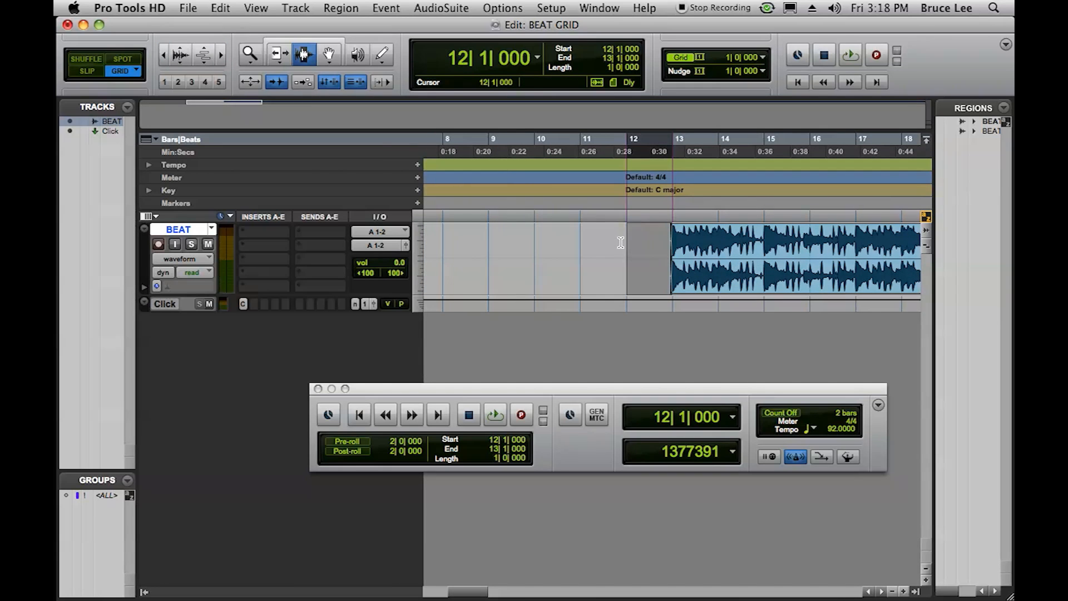
click(620, 243)
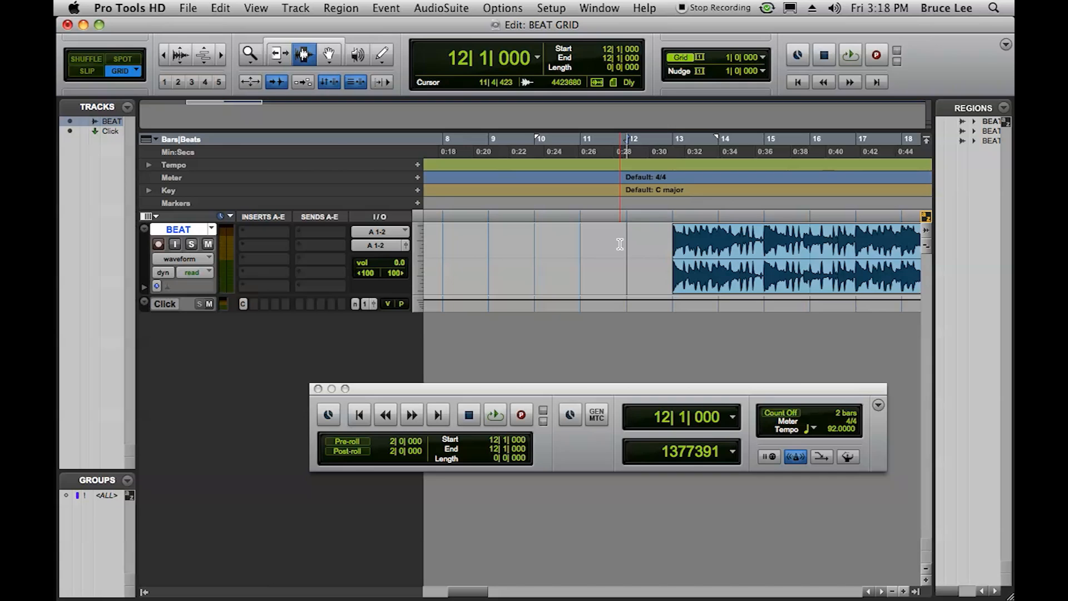
- Move the BEAT region so it starts at 1|1|000, using the Grabber tool, and play it from there
click(165, 55)
click(164, 55)
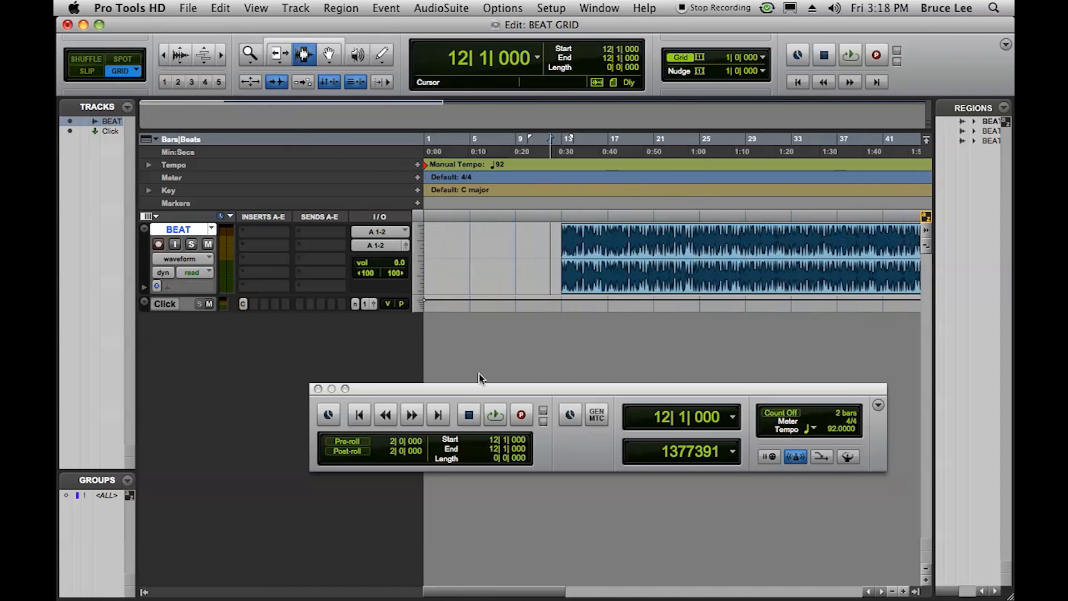
click(329, 54)
drag(608, 292, 446, 254)
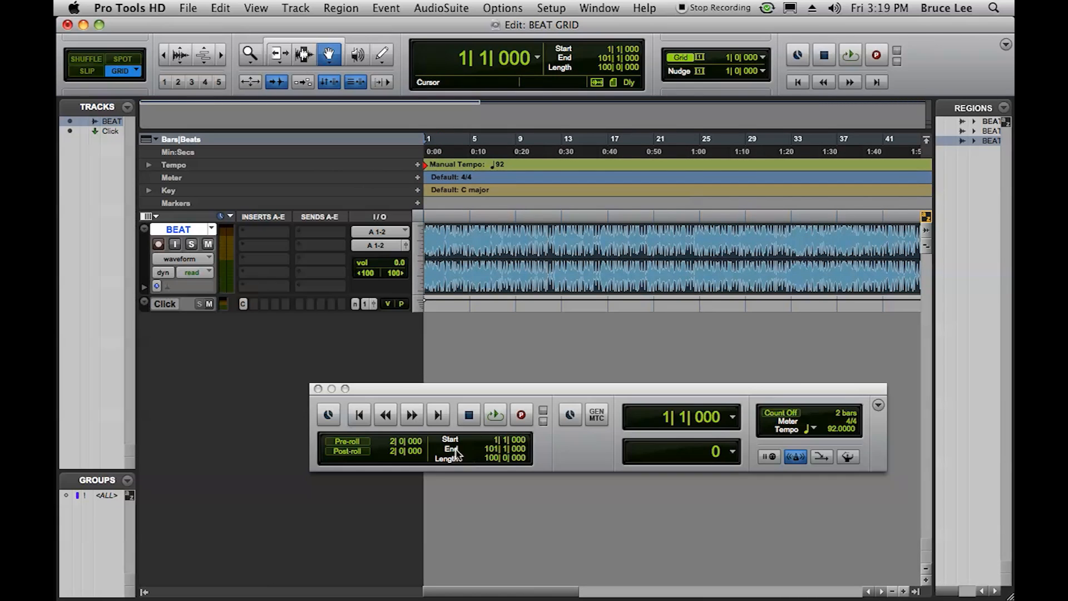
click(497, 413)
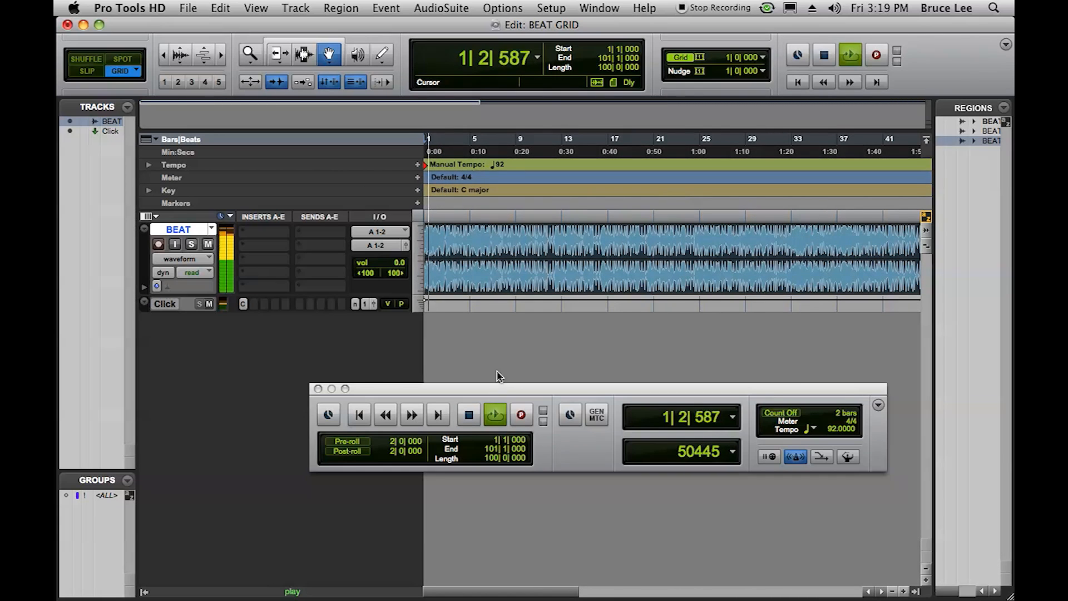